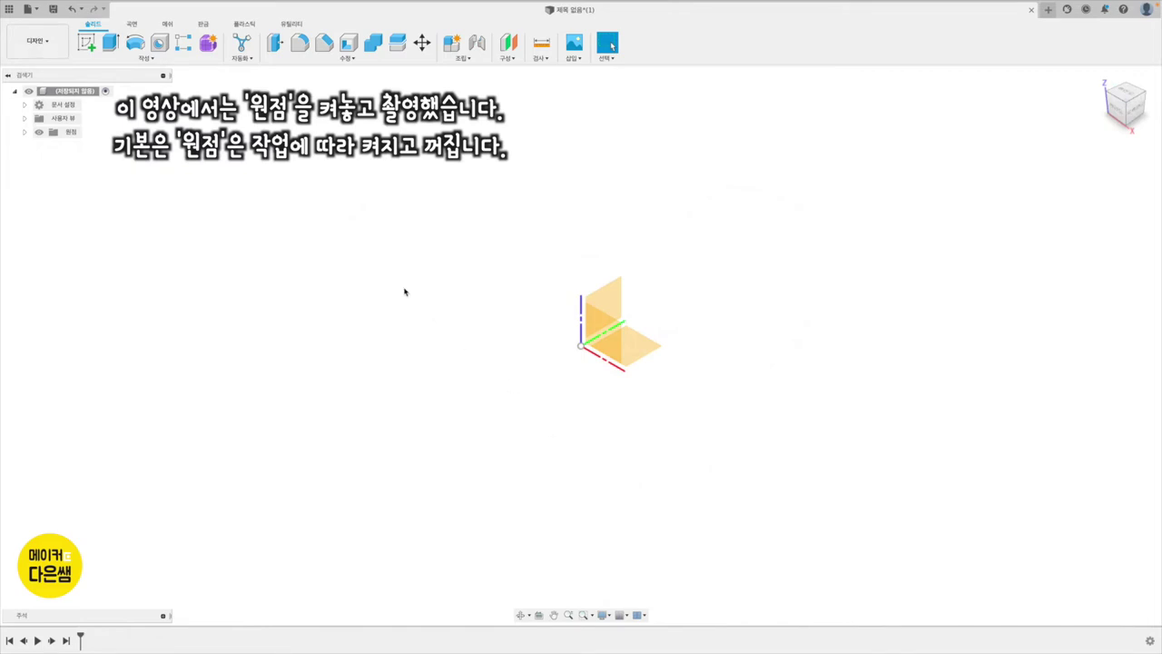
- Start a new sketch in the untitled design from the Solid toolbar
left_click(88, 45)
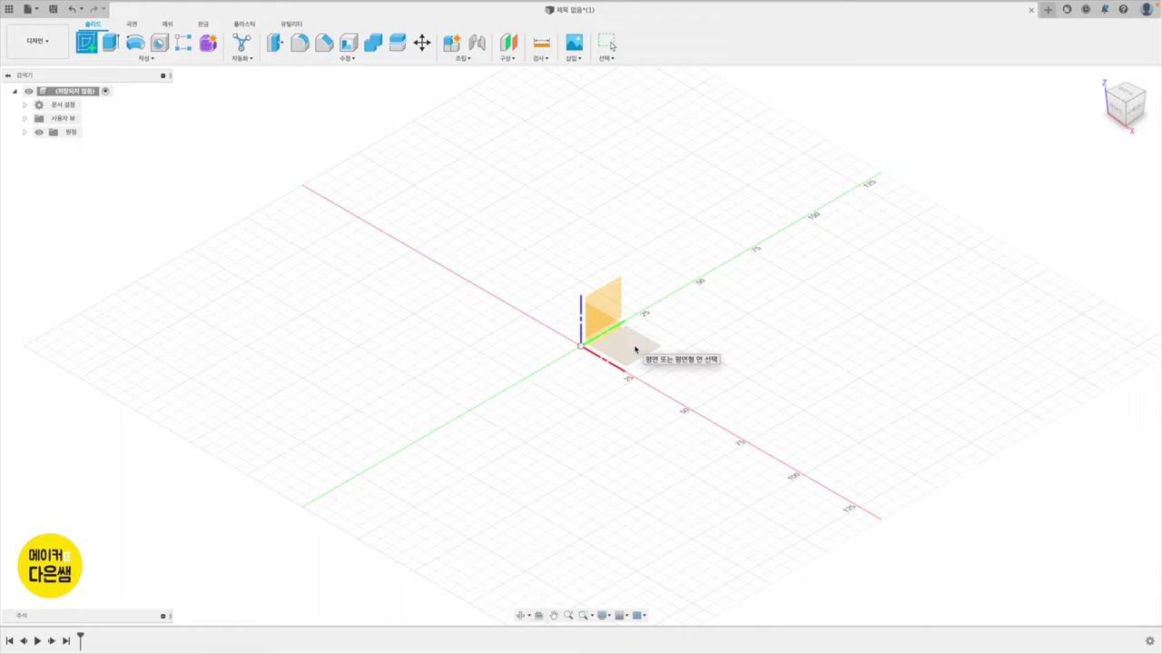
- Draw a two-point rectangle around the origin on the horizontal plane
left_click(635, 348)
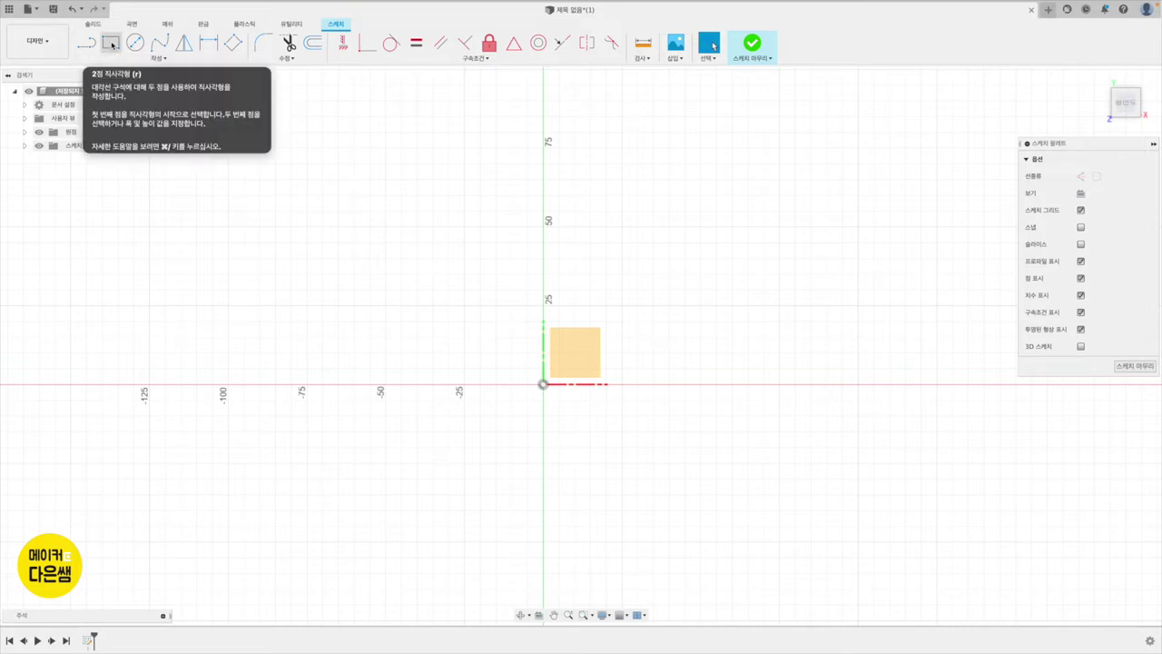
left_click(111, 44)
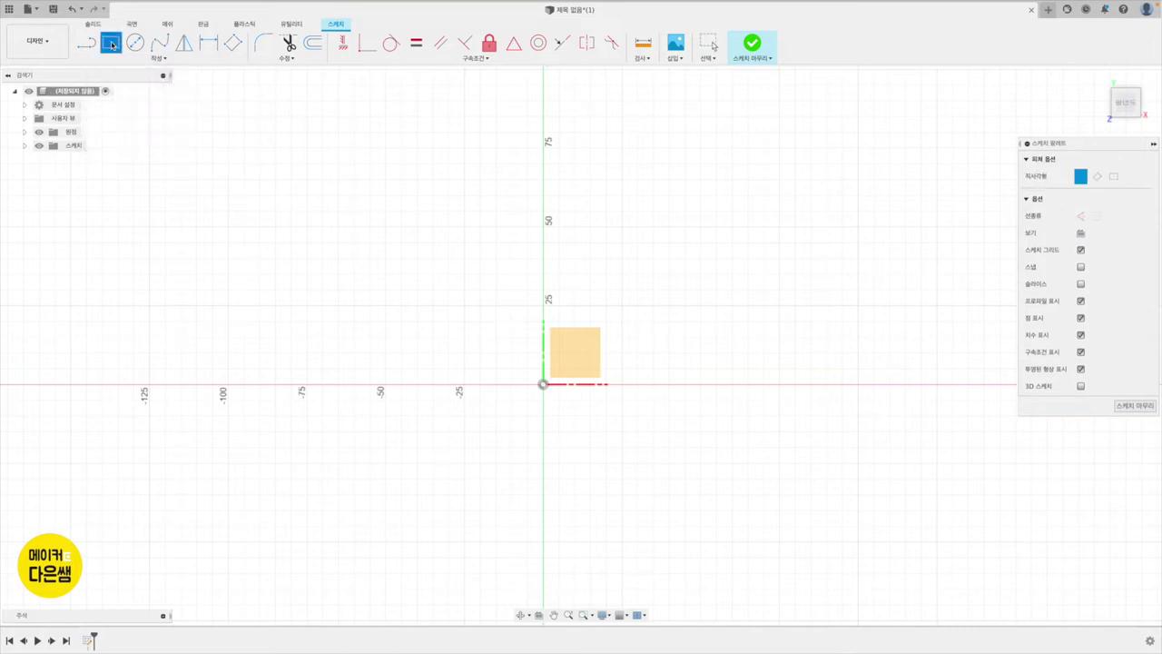
left_click(462, 332)
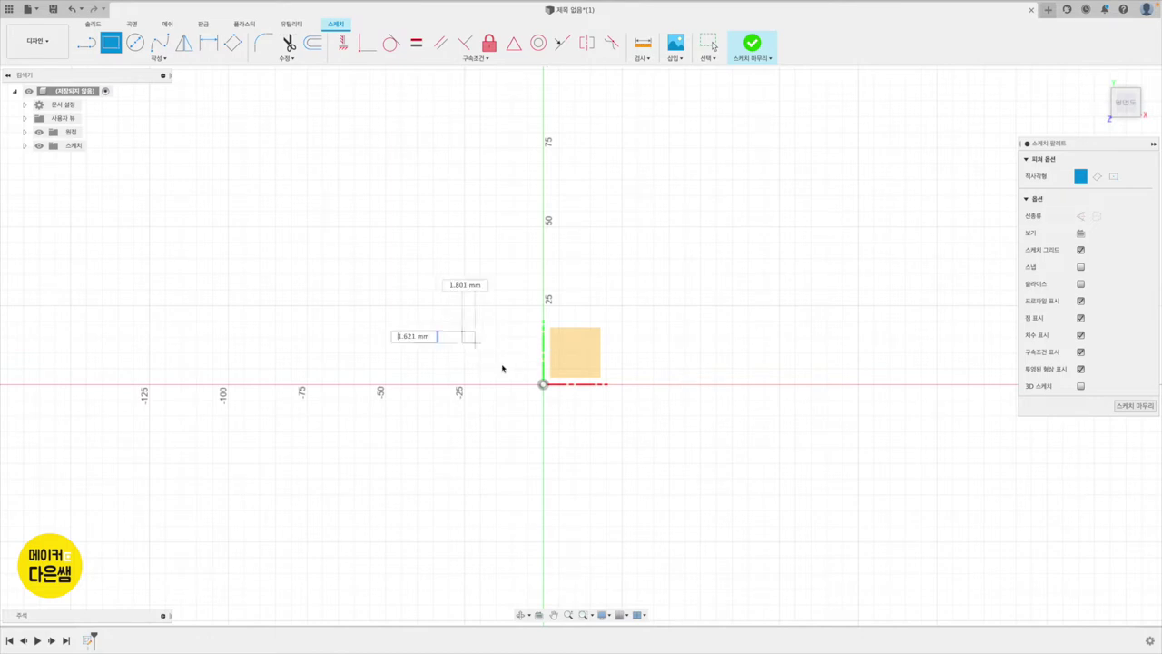
left_click(645, 434)
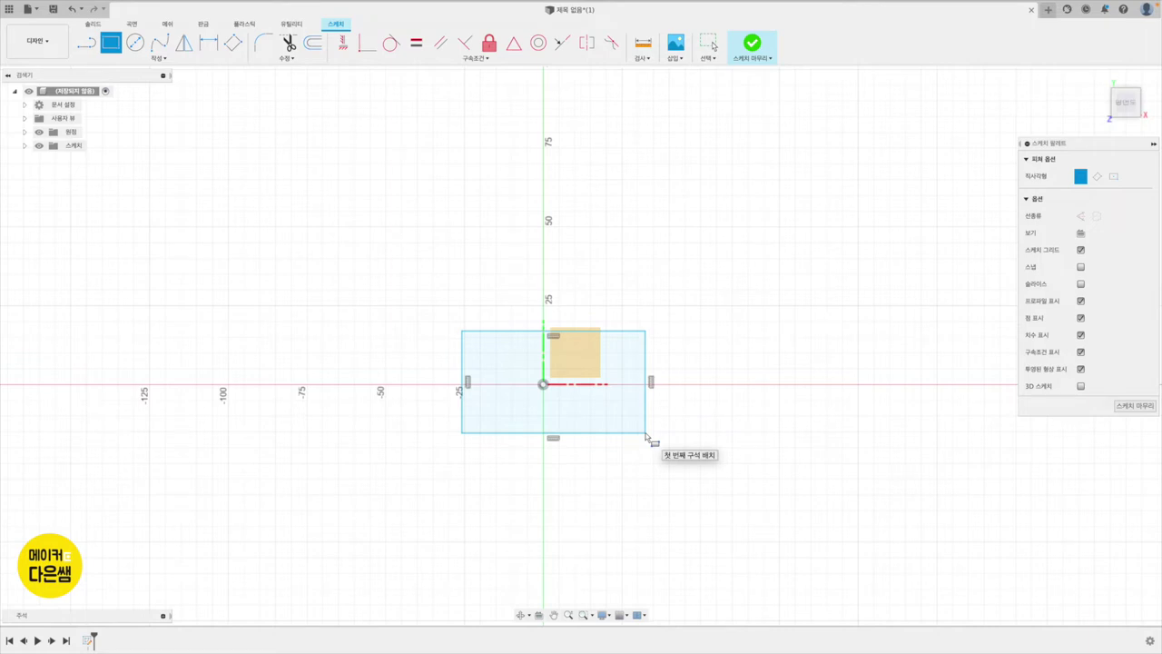
- Dimension the rectangle 50 mm wide and 20 mm tall
left_click(208, 43)
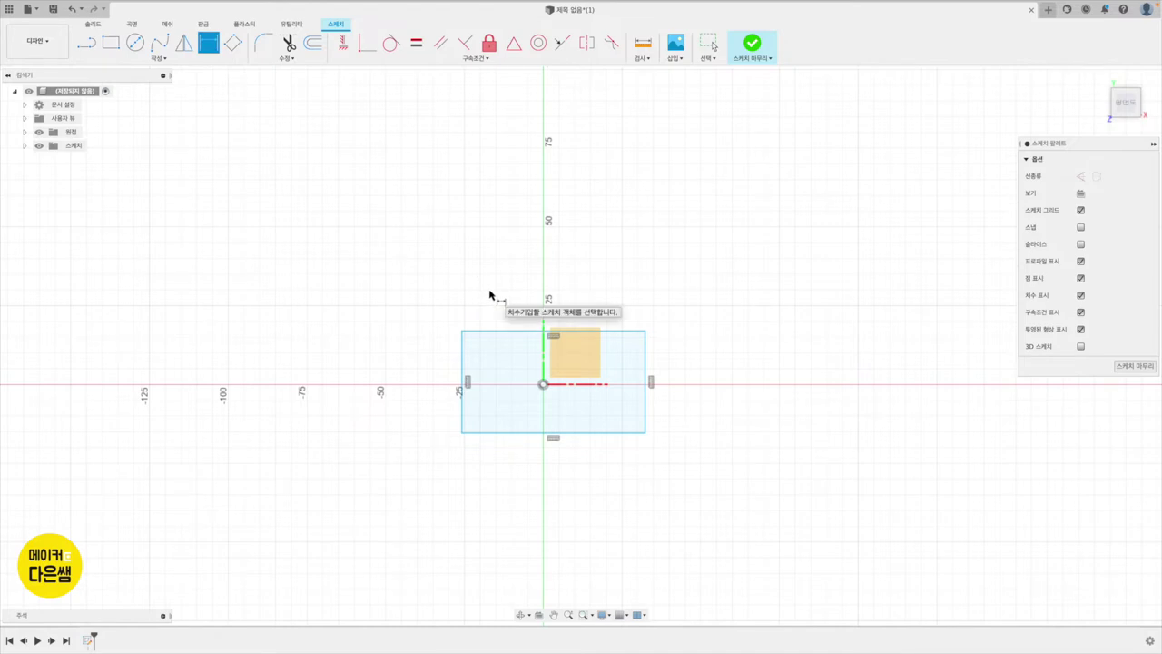
left_click(514, 334)
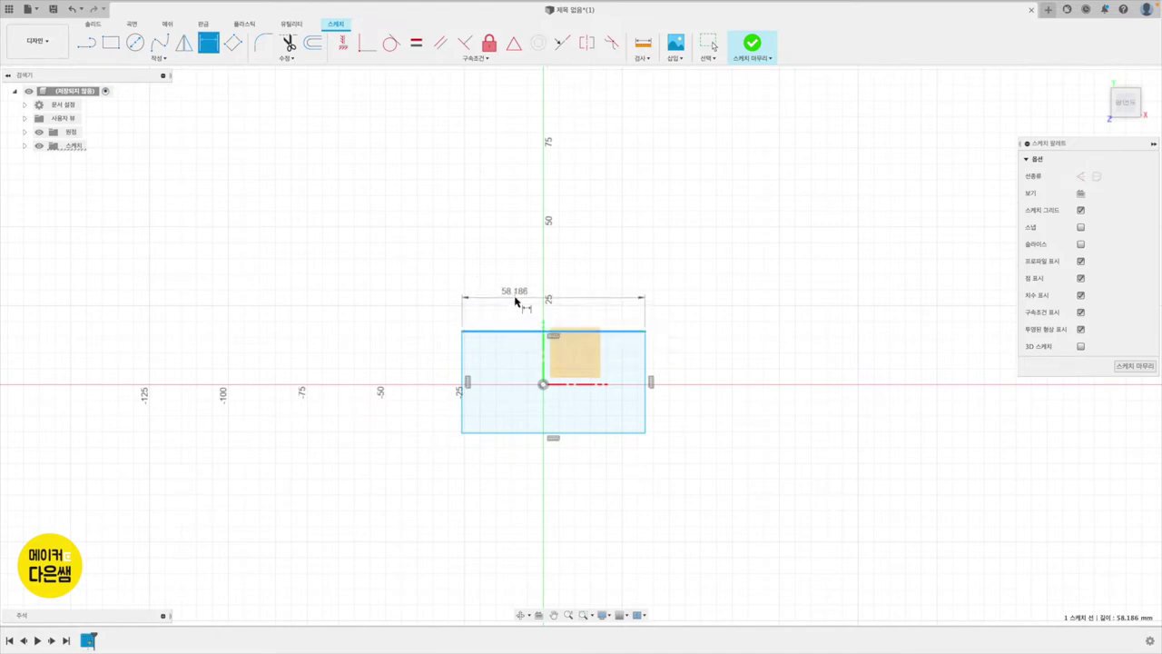
left_click(515, 300)
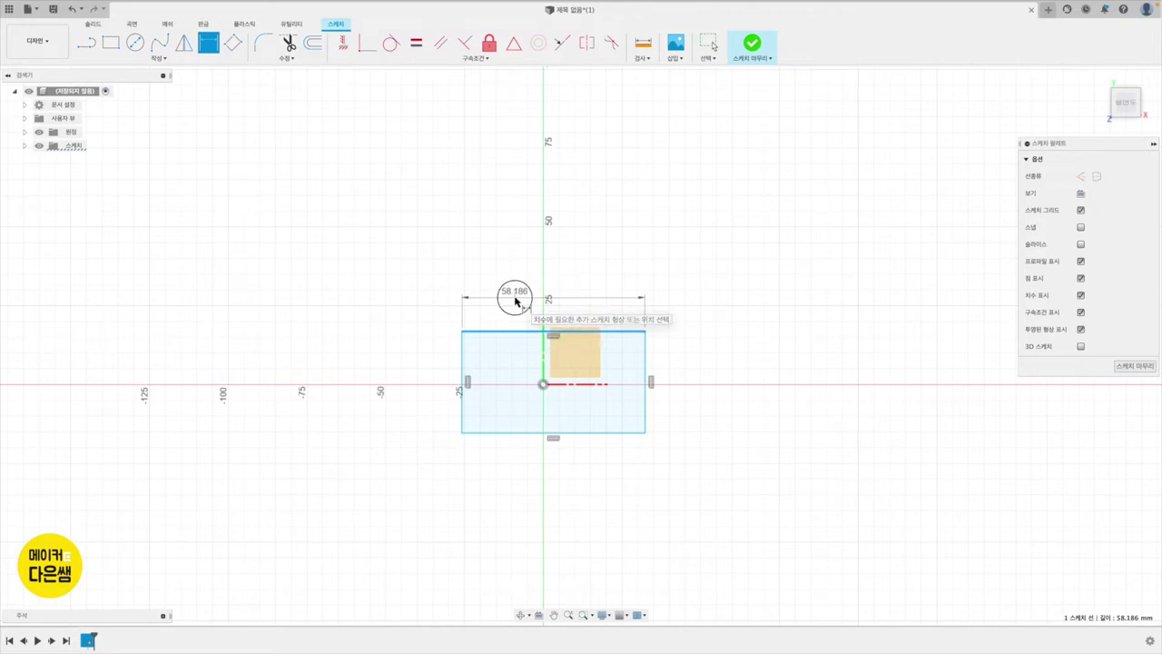
type("9")
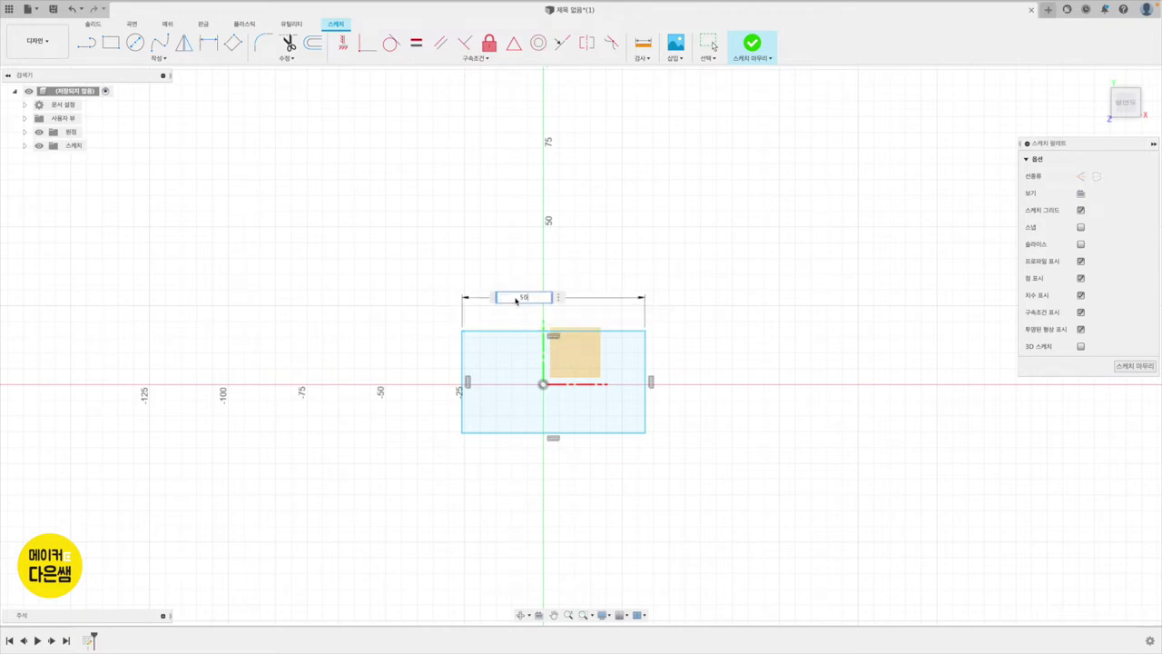
key("Return")
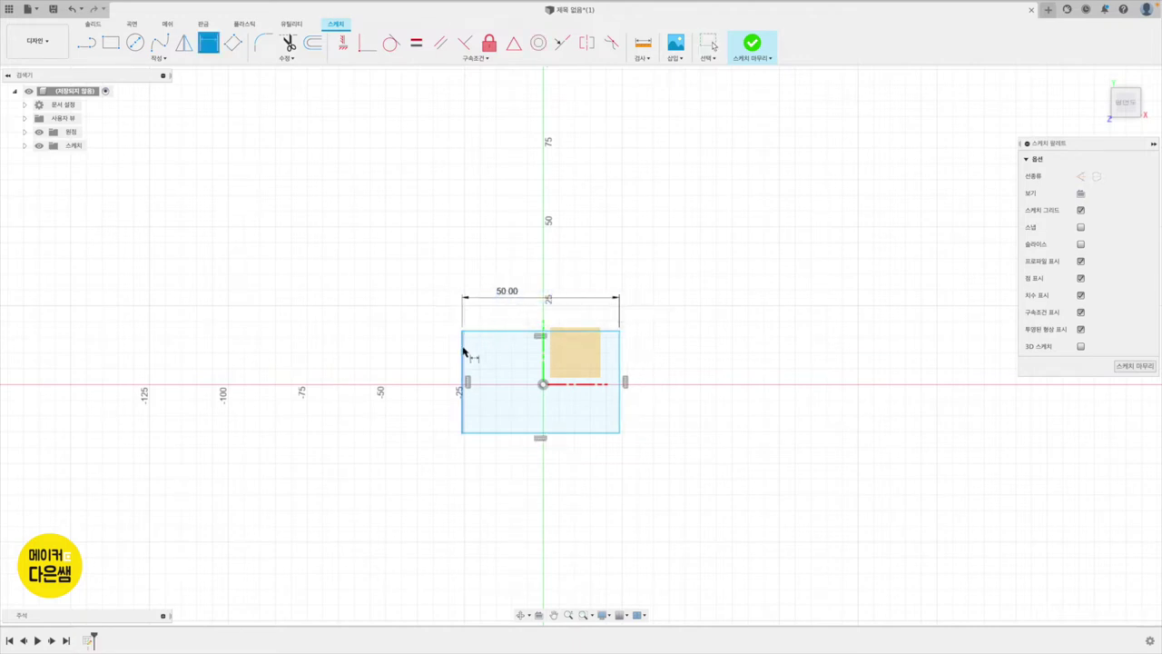
left_click(463, 352)
left_click(428, 354)
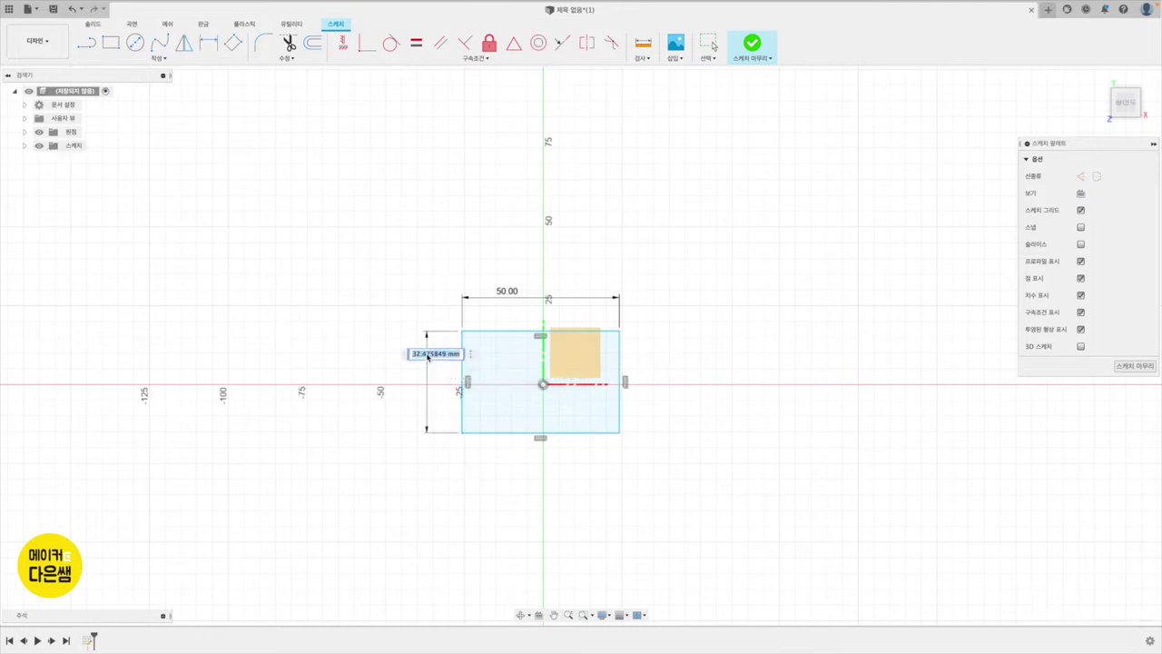
type("20")
key("Return")
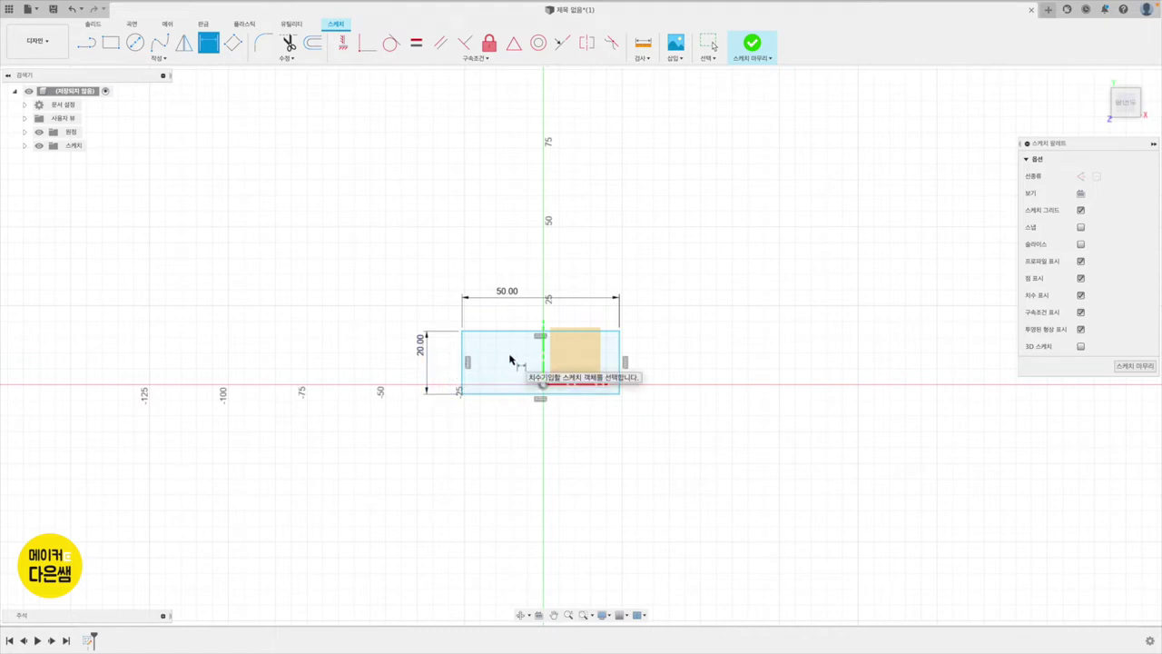
- Drag the dimensioned rectangle so it is centred on the origin
key("Escape")
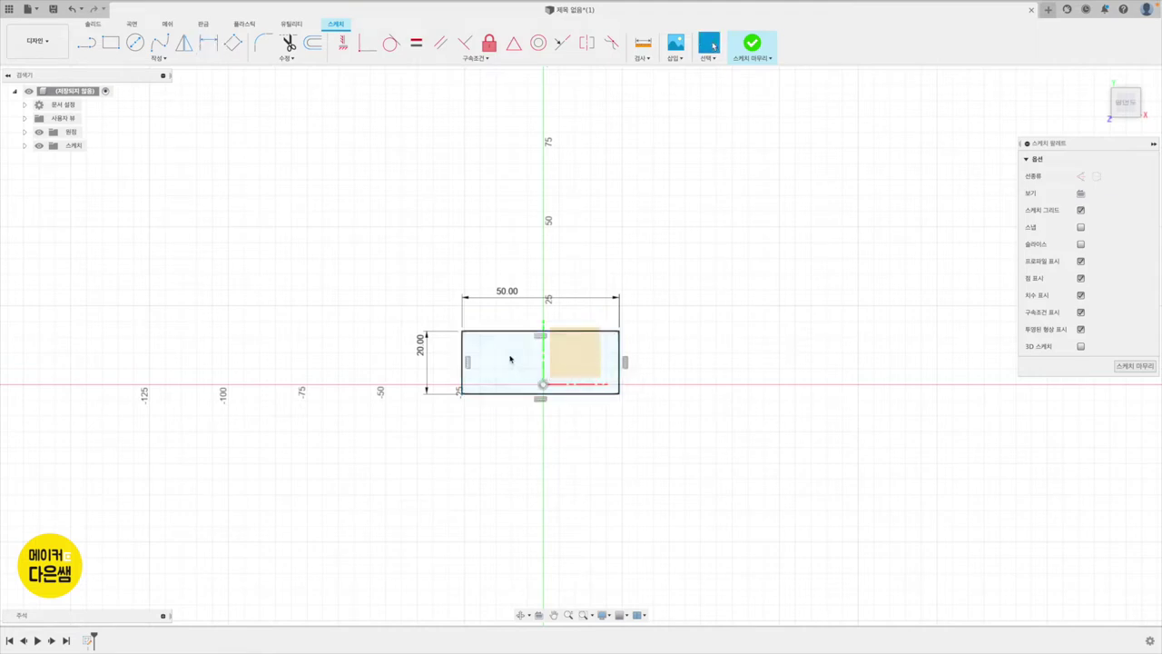
left_click(510, 359)
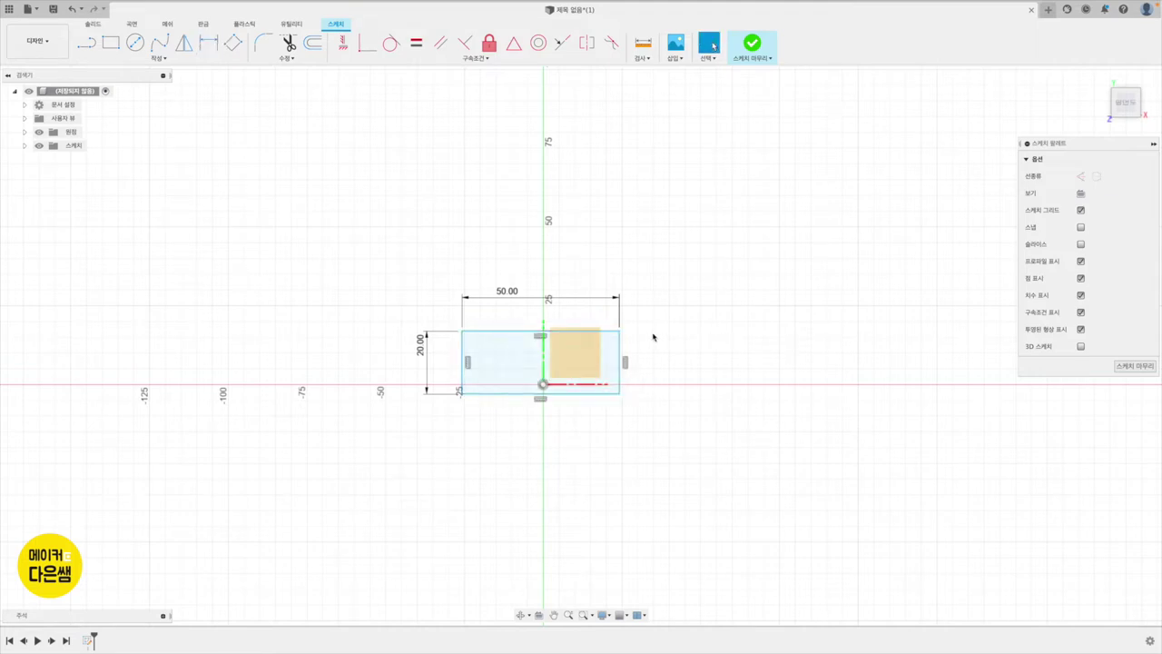
mouse_move(593, 334)
left_mouse_down()
mouse_move(630, 366)
mouse_move(591, 329)
mouse_move(540, 355)
mouse_move(599, 378)
mouse_move(619, 368)
mouse_move(594, 371)
mouse_move(576, 348)
mouse_move(593, 349)
left_mouse_up()
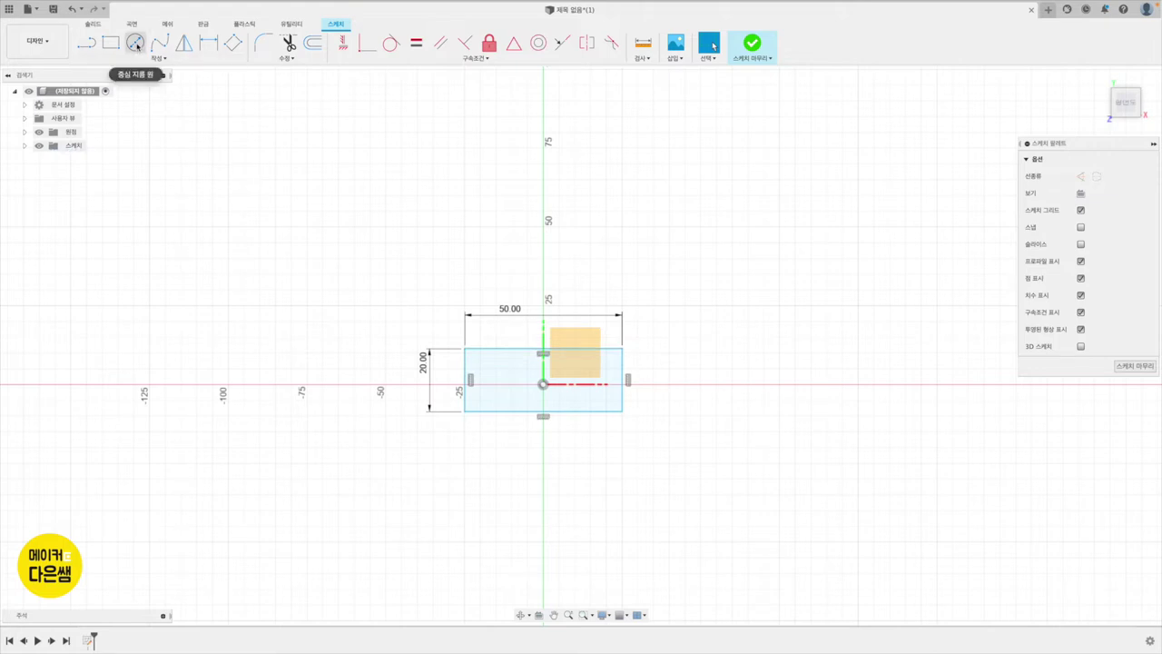
- Draw four centre-diameter circles on the rectangle corners, the bottom pair larger than the top
left_click(136, 45)
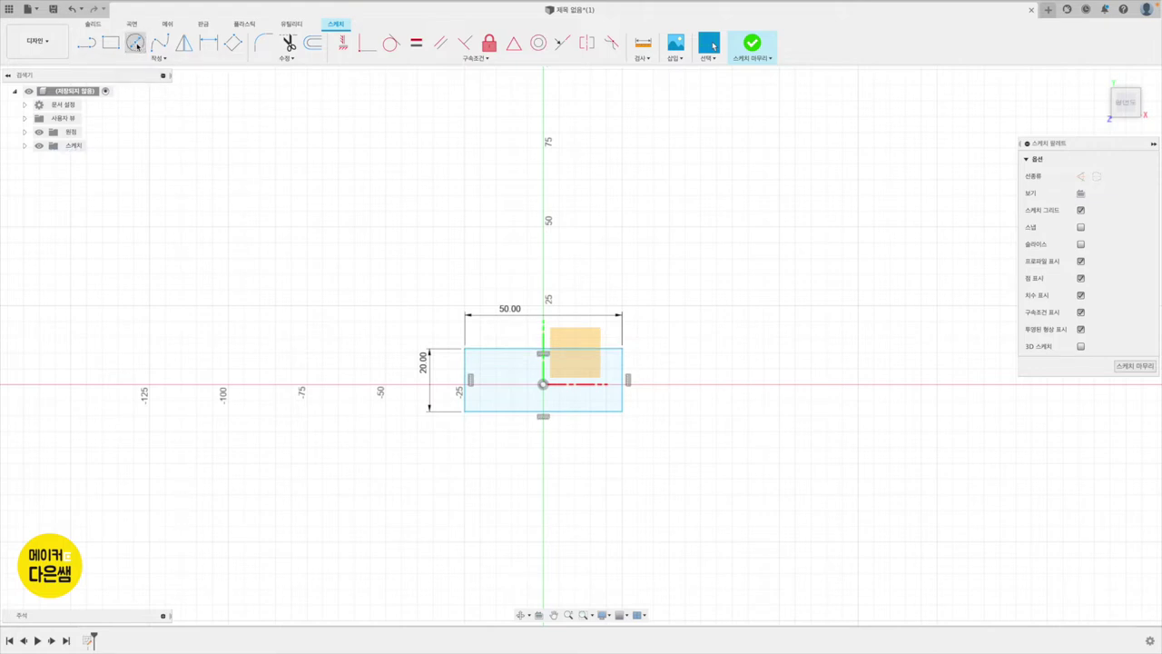
left_click(466, 349)
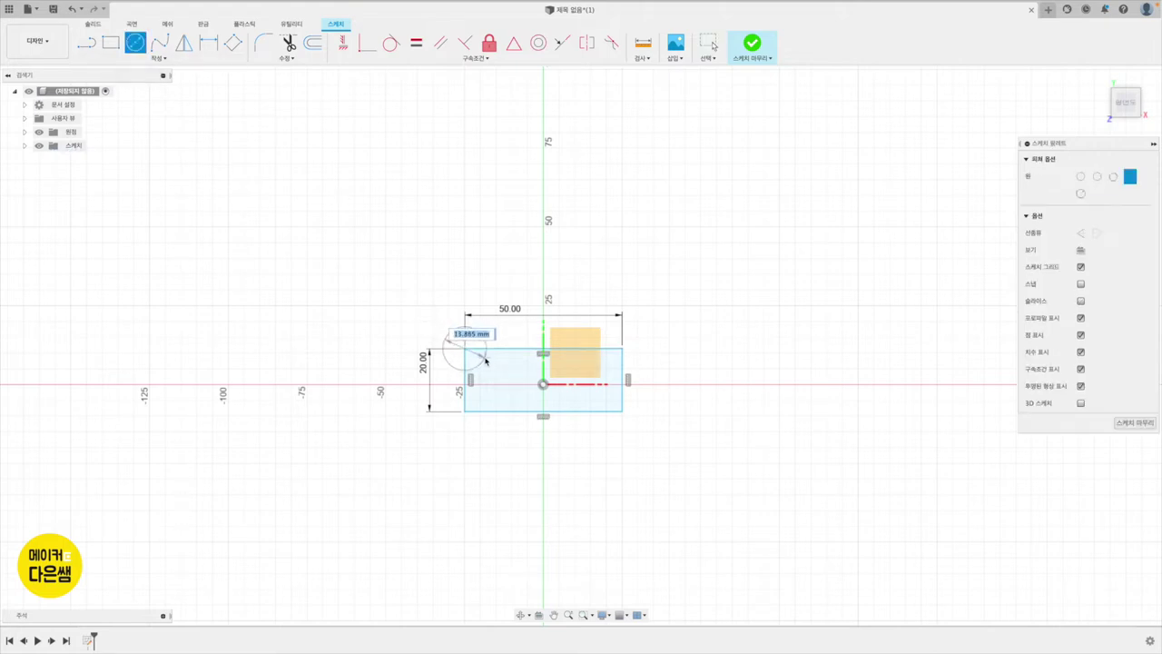
left_click(490, 366)
left_click(623, 348)
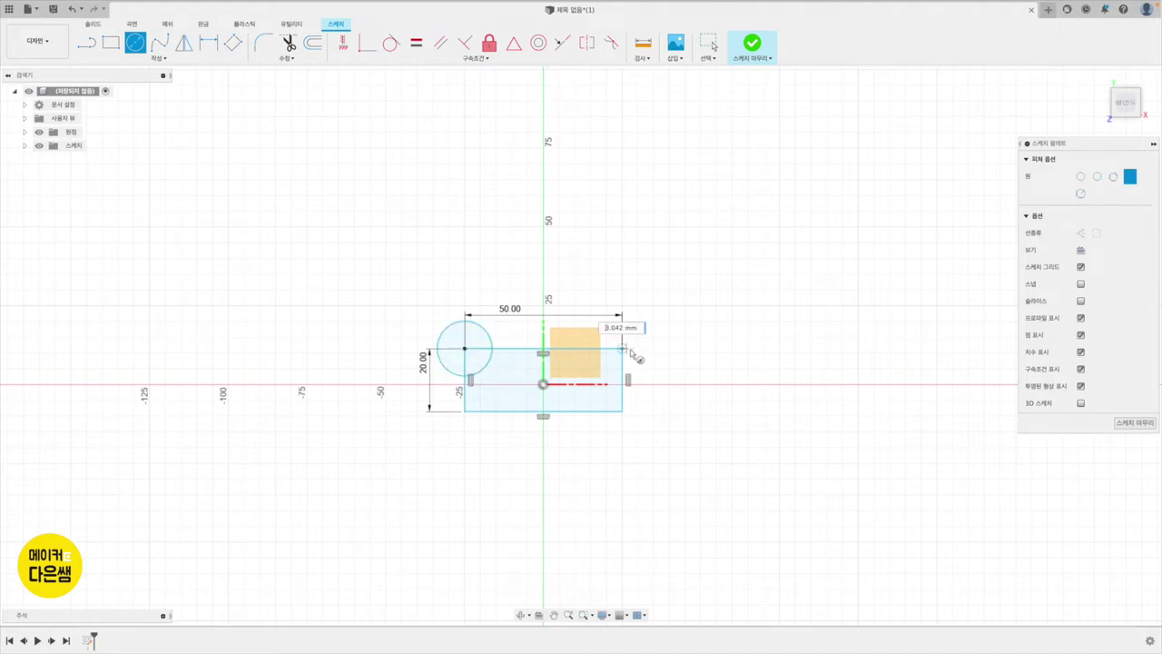
left_click(653, 345)
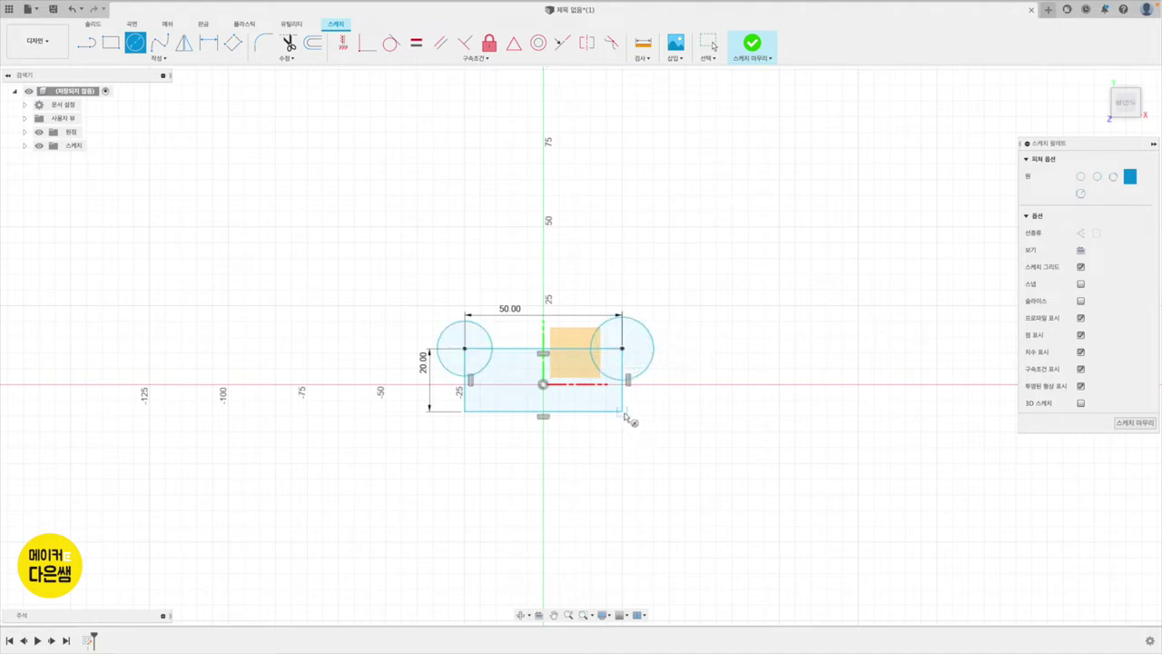
left_click(622, 410)
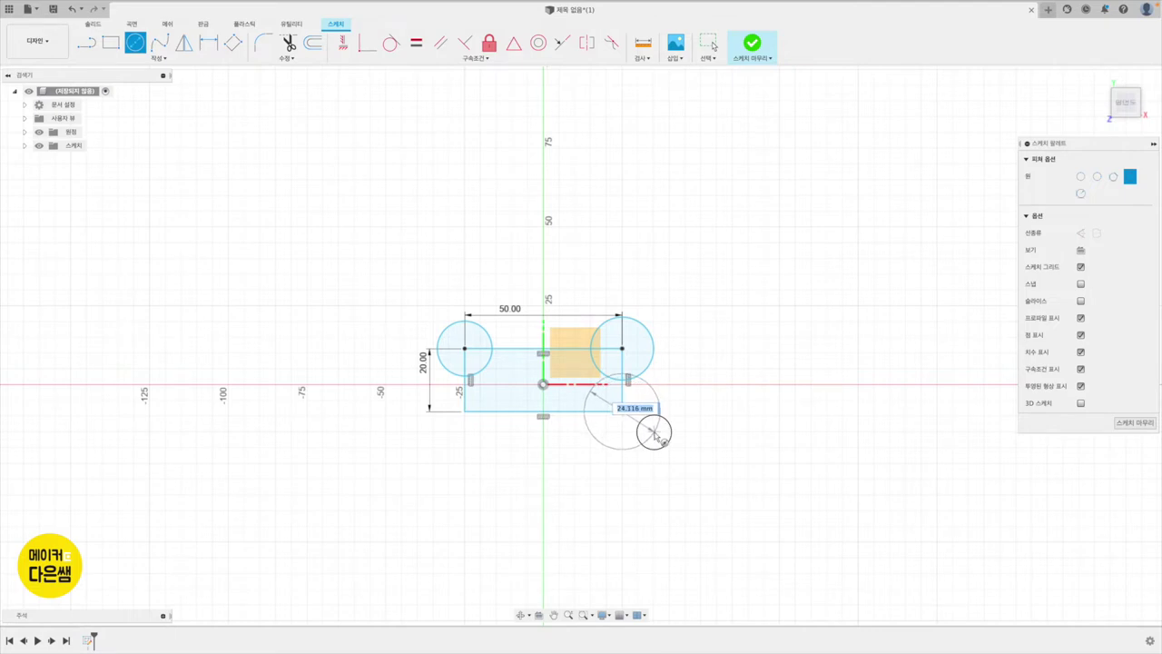
left_click(654, 433)
left_click(465, 411)
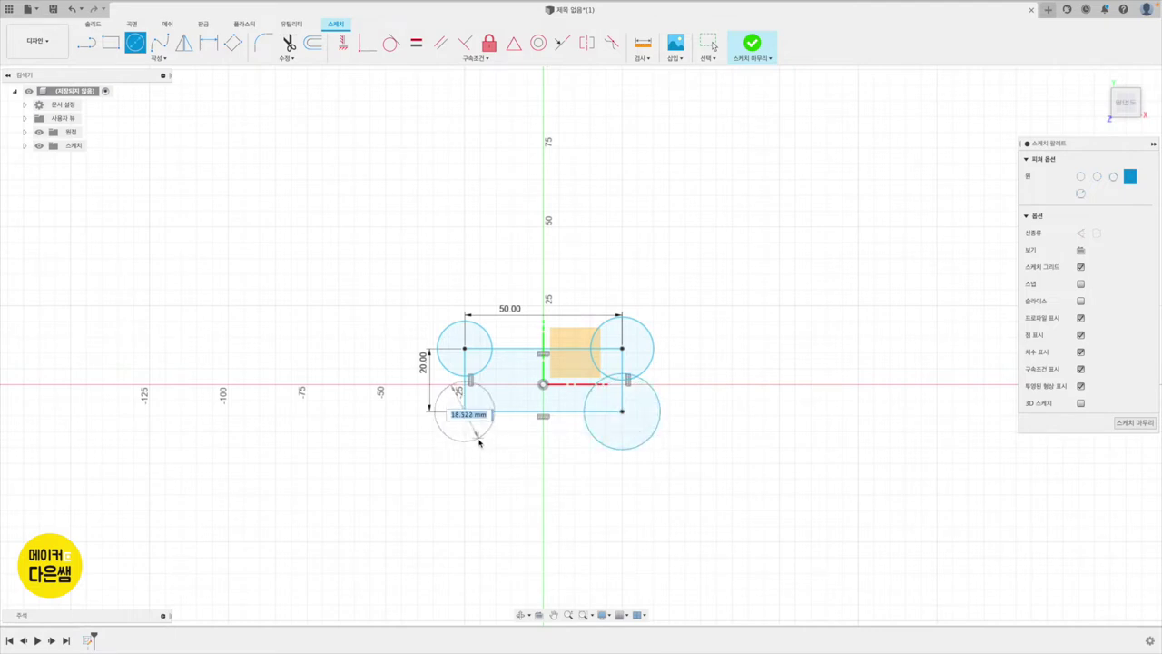
left_click(486, 450)
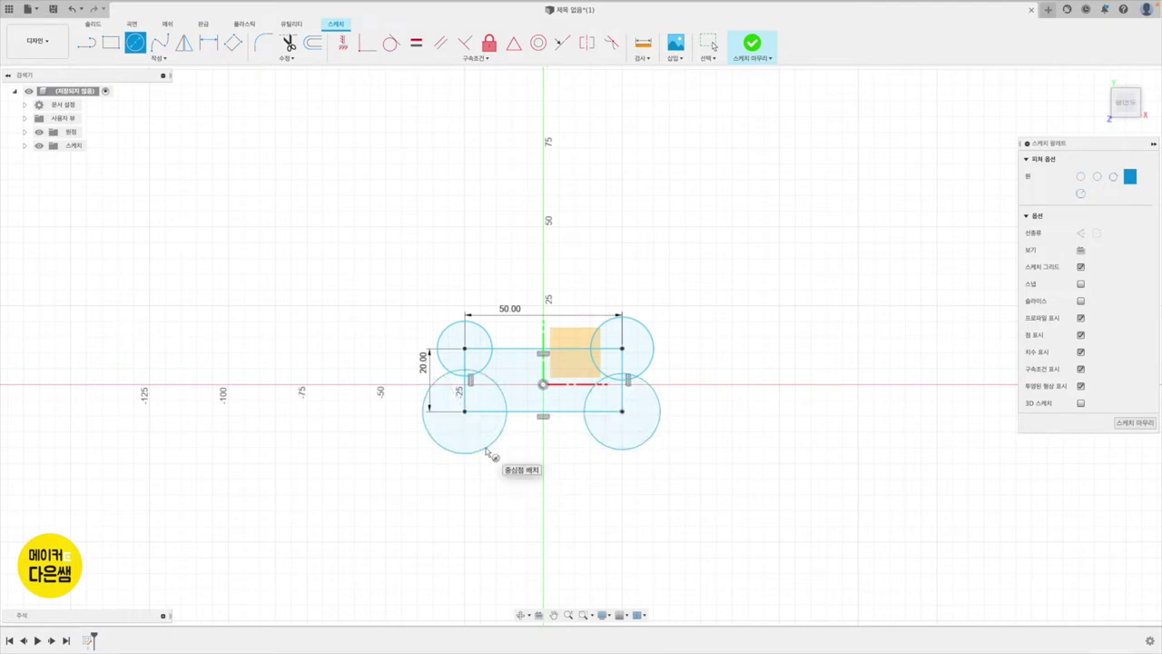
key("Escape")
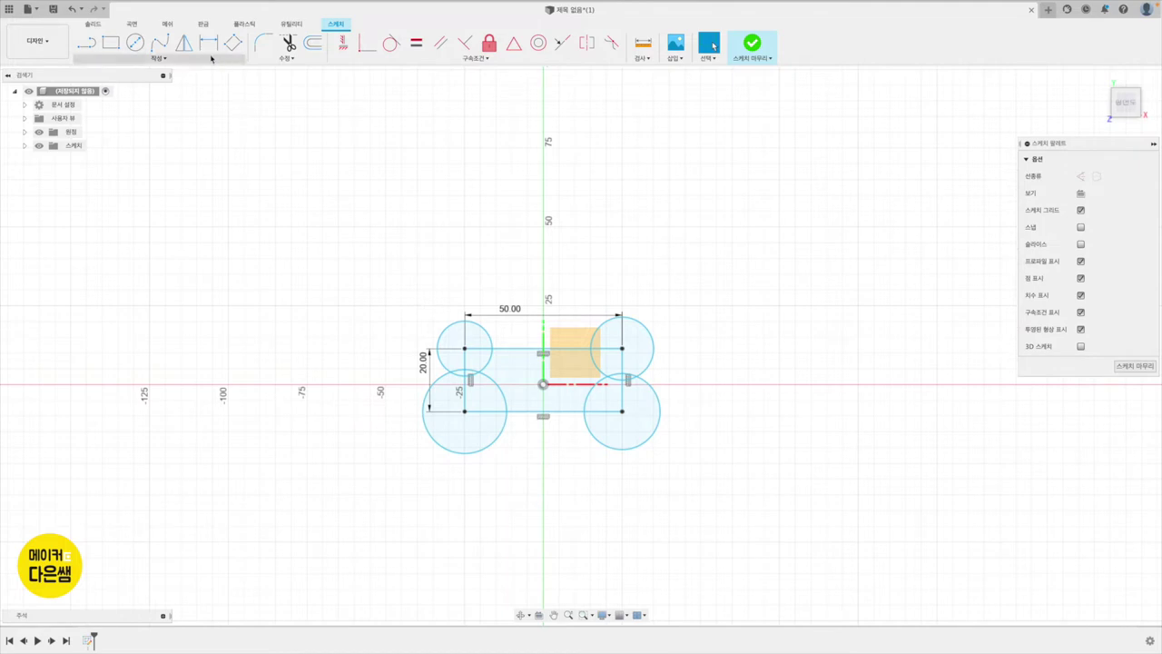
- Dimension the top-left and top-right circles to Ø26 mm
left_click(208, 42)
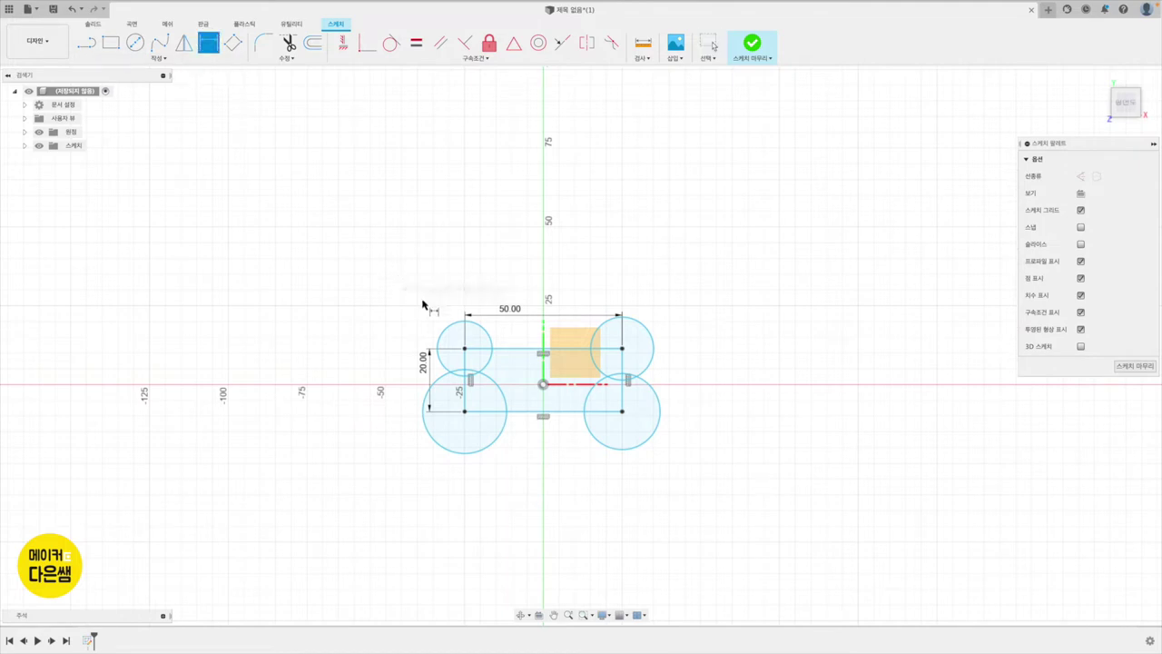
left_click(449, 332)
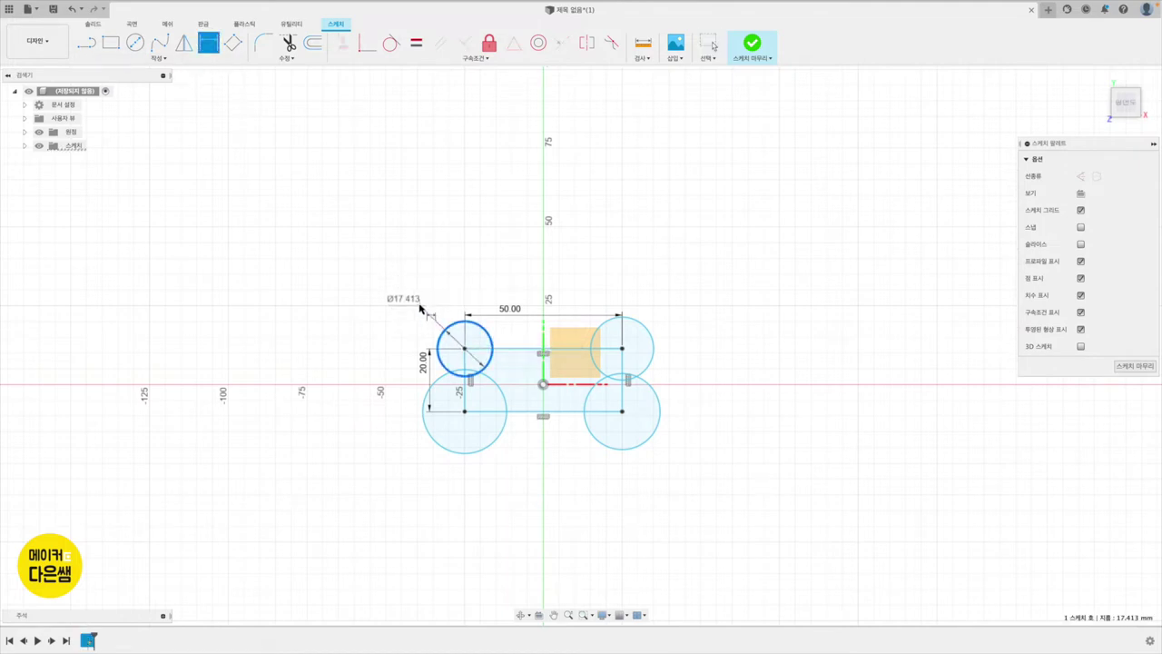
left_click(422, 306)
type("26")
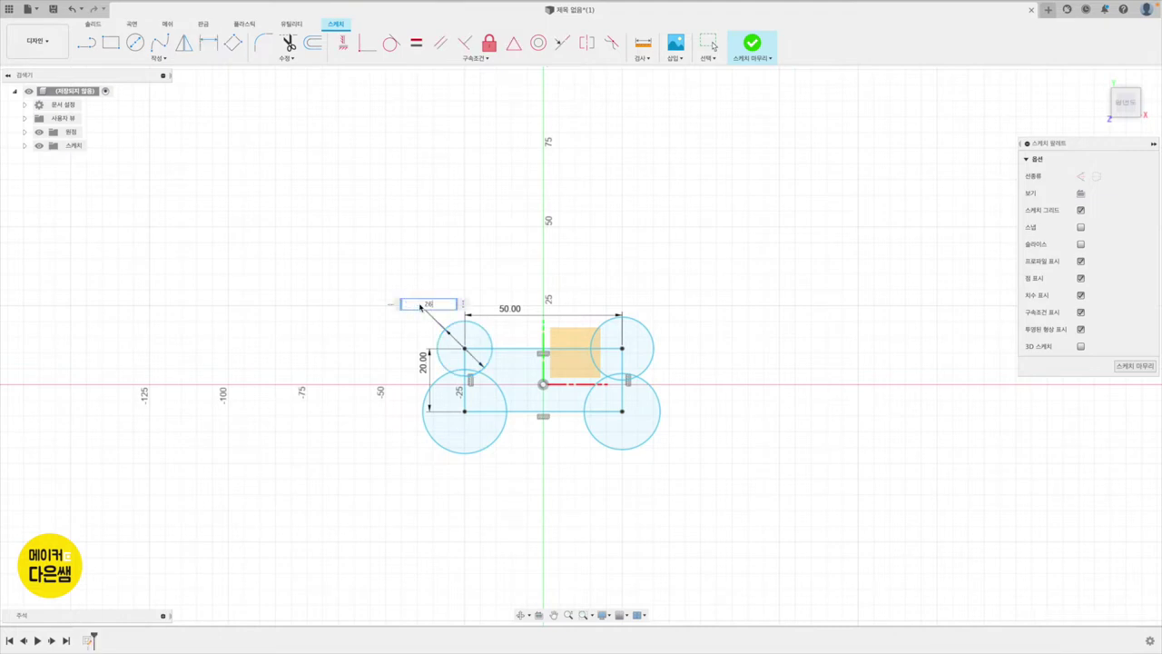
key("Return")
left_click(643, 326)
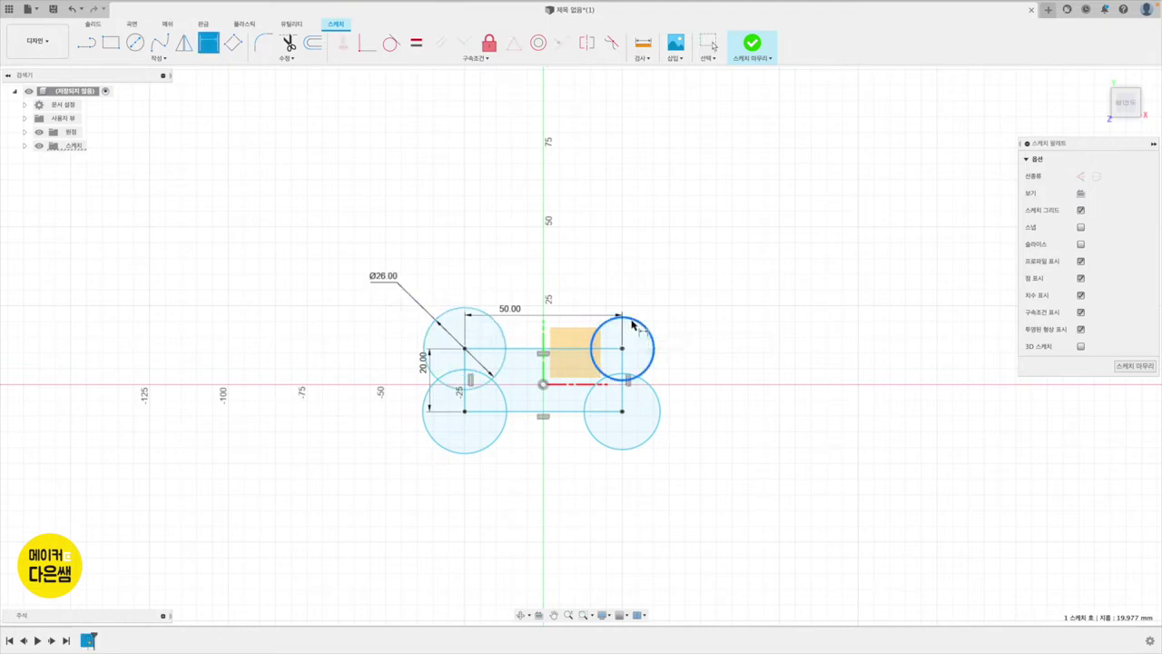
left_click(674, 305)
type("26")
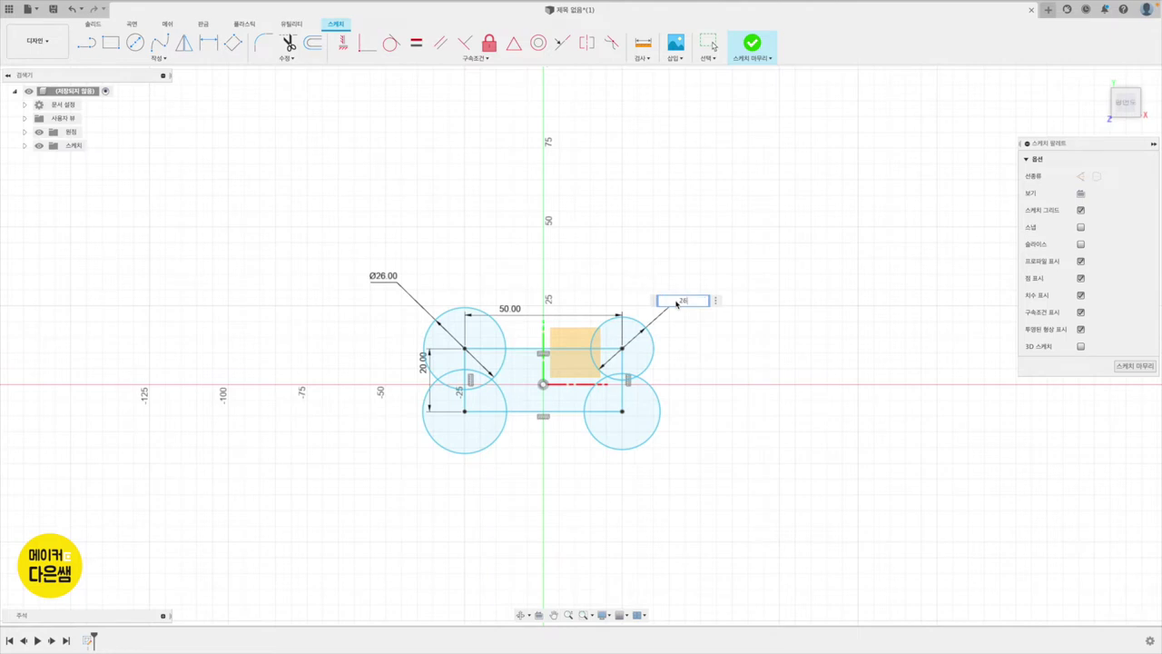
key("Return")
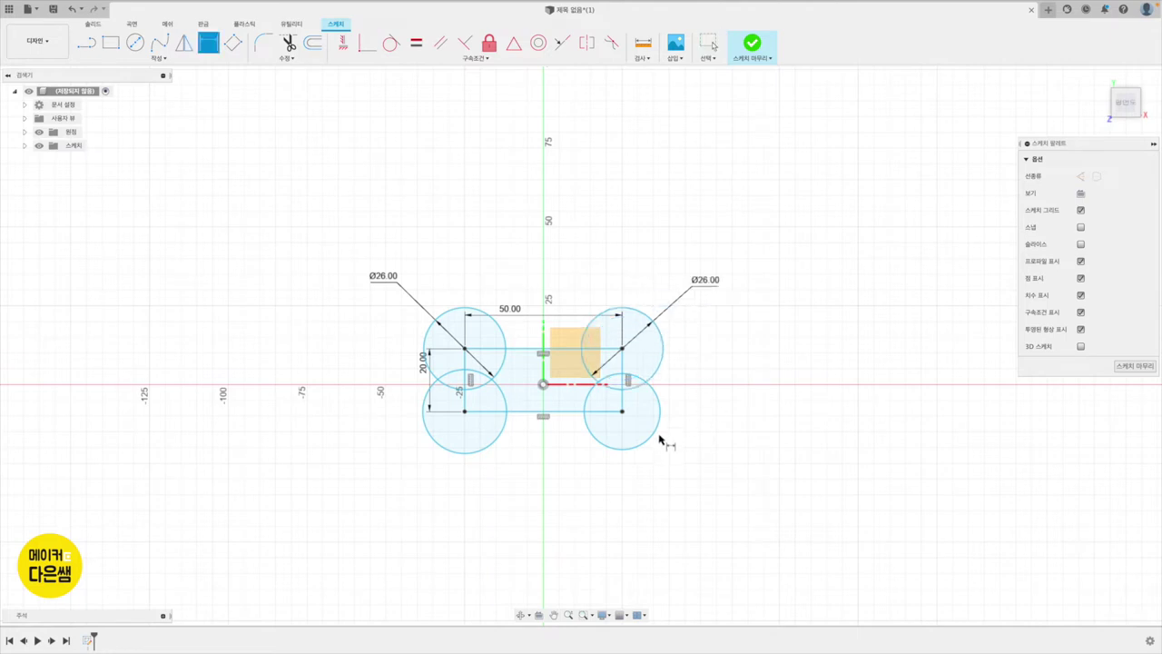
- Dimension the lower-right and lower-left circles to Ø26 mm
left_click(658, 436)
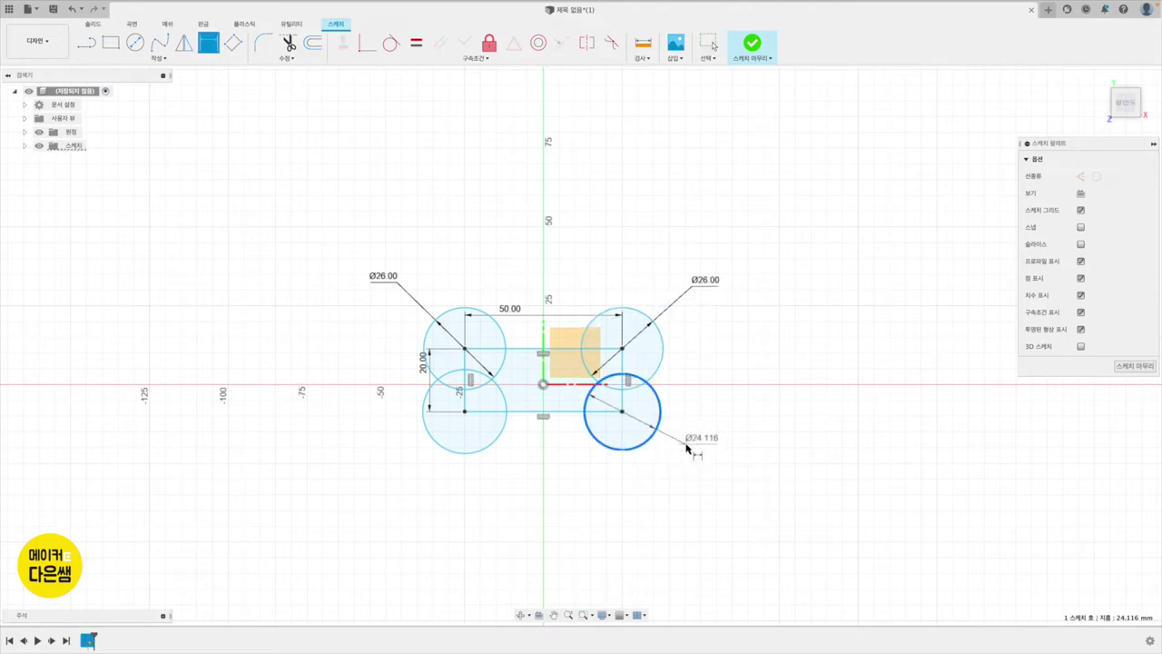
left_click(687, 447)
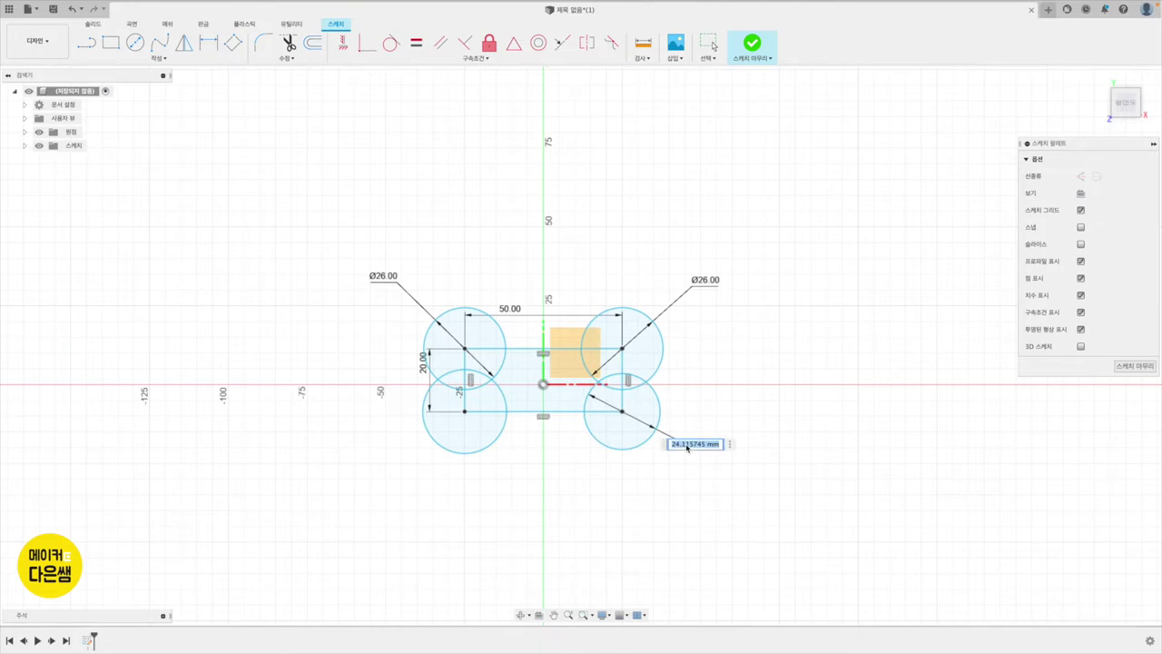
type("26")
key("Return")
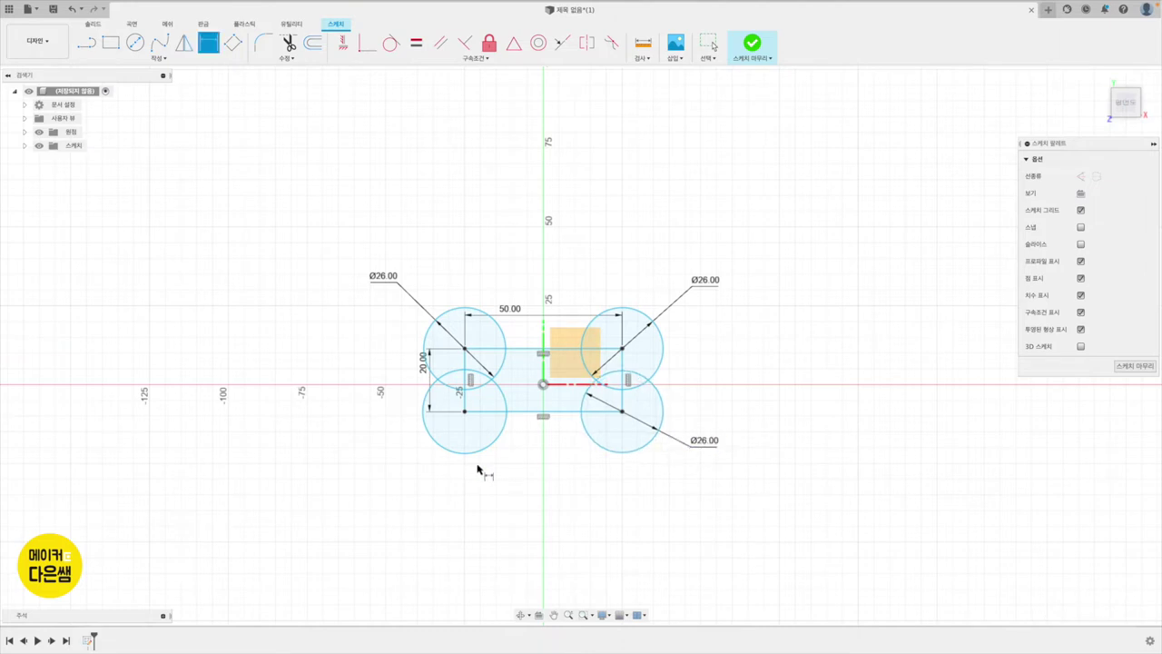
left_click(479, 452)
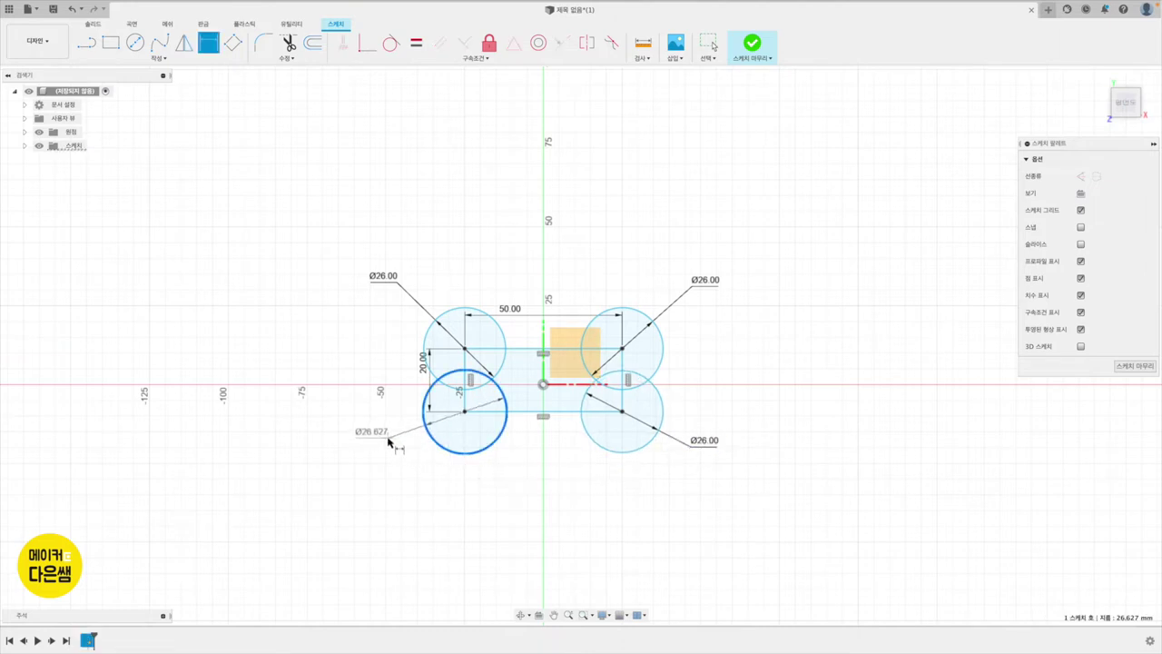
left_click(388, 440)
type("26")
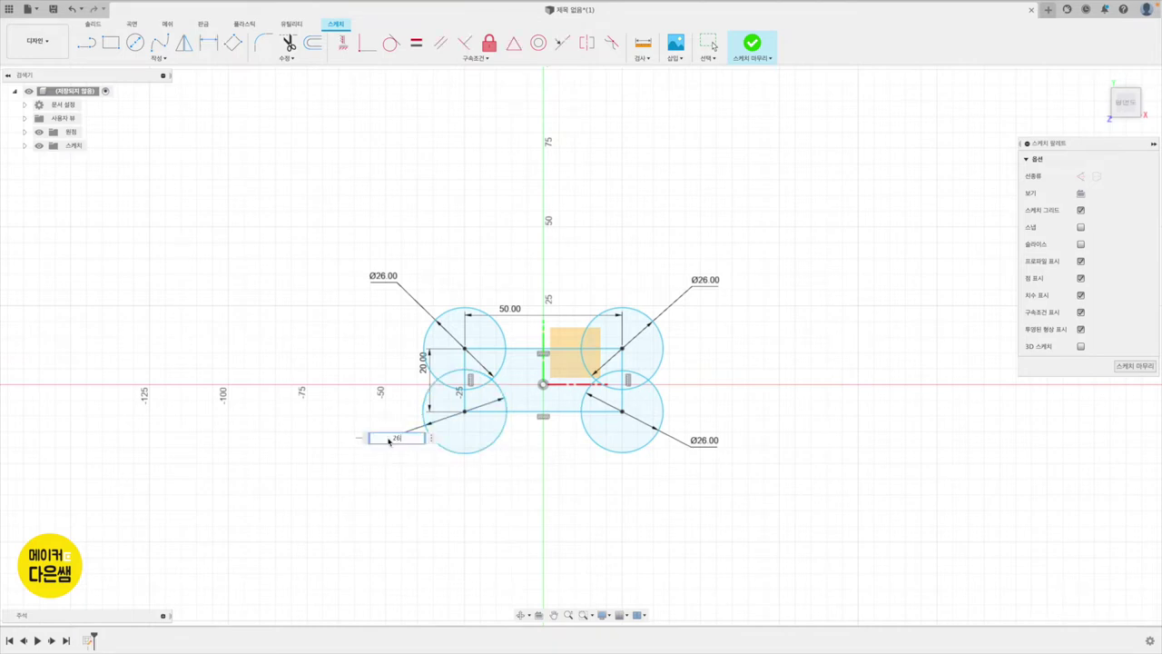
key("Return")
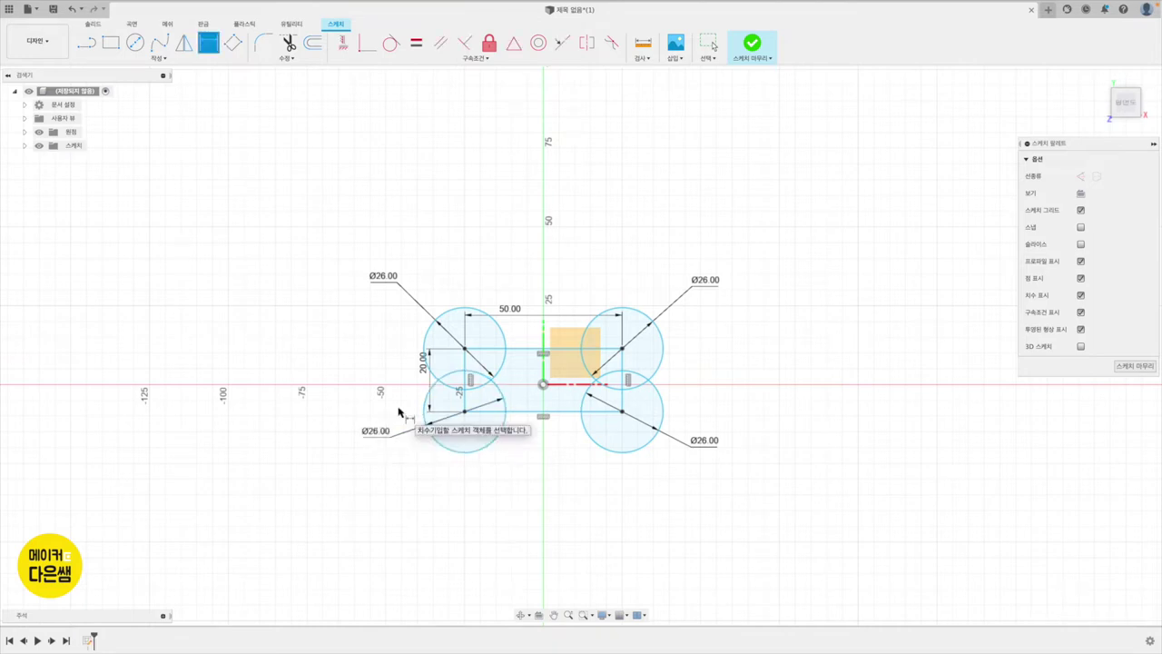
- Trim the rectangle edges and inner arcs inside the two left lobes
key("Escape")
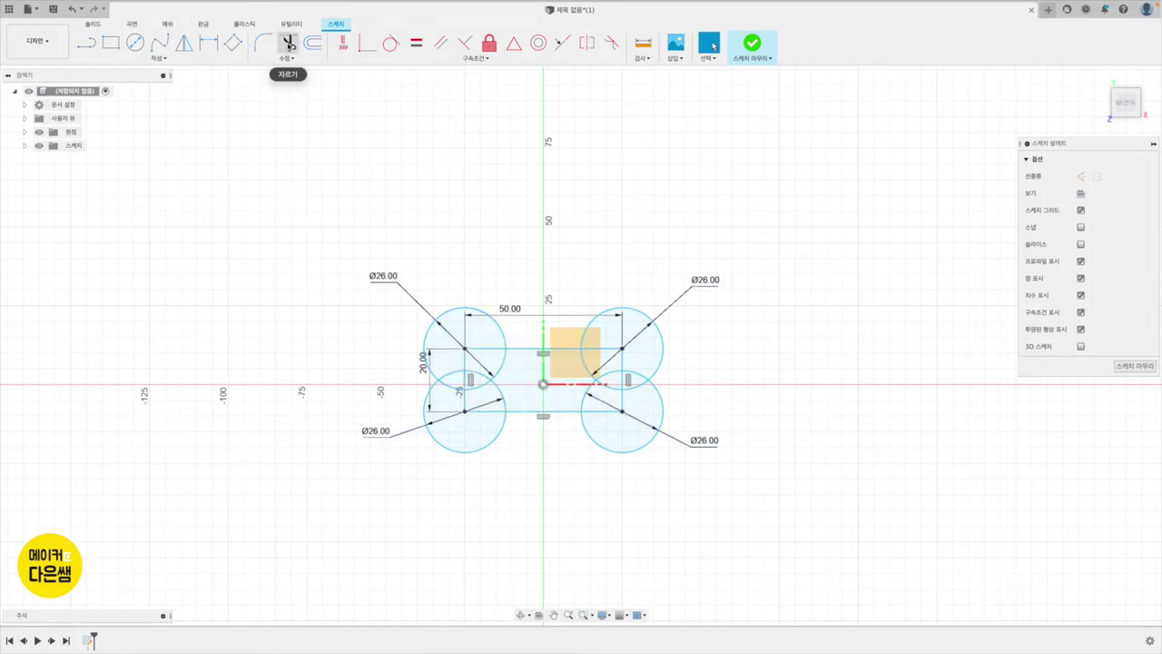
left_click(288, 44)
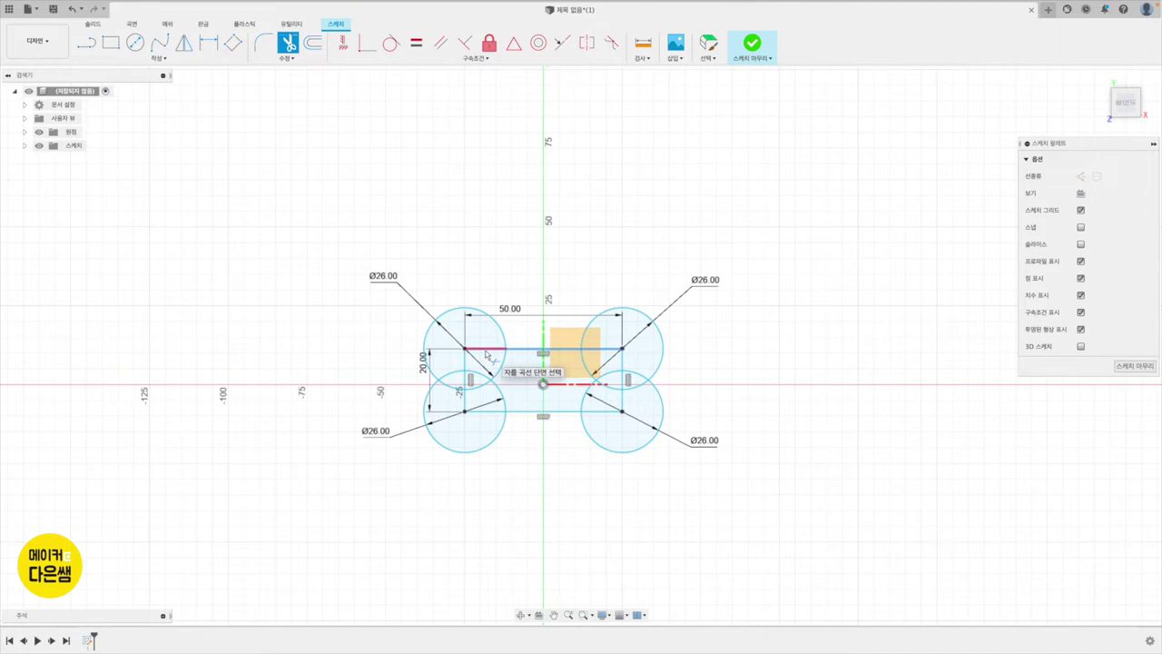
left_click(487, 354)
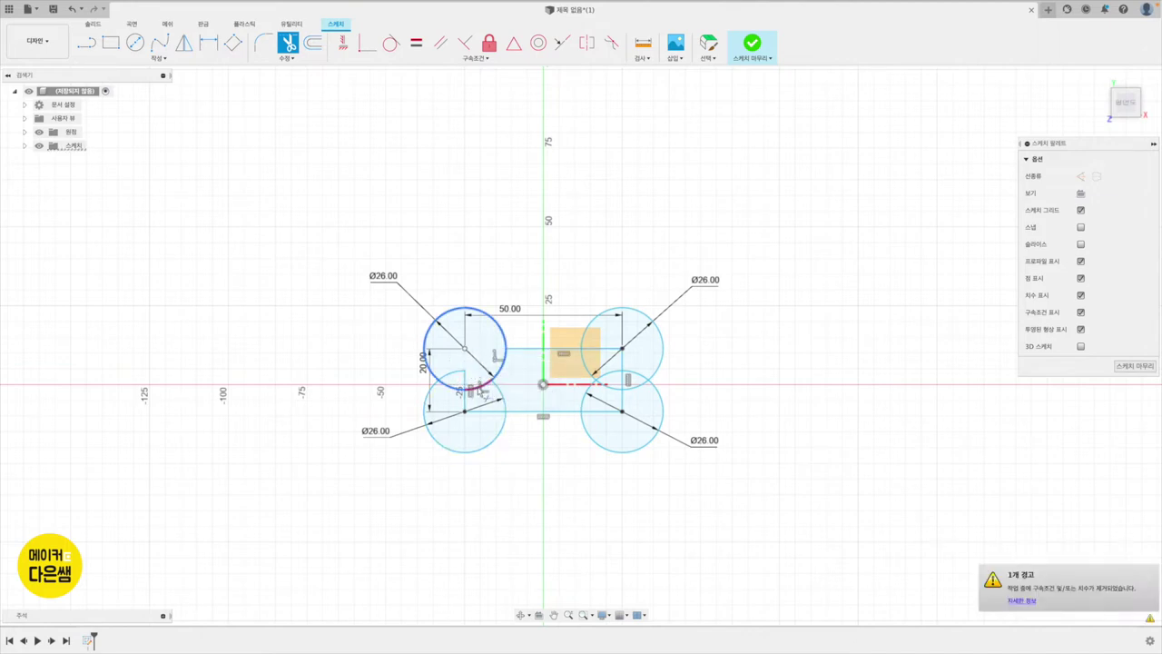
left_click(478, 390)
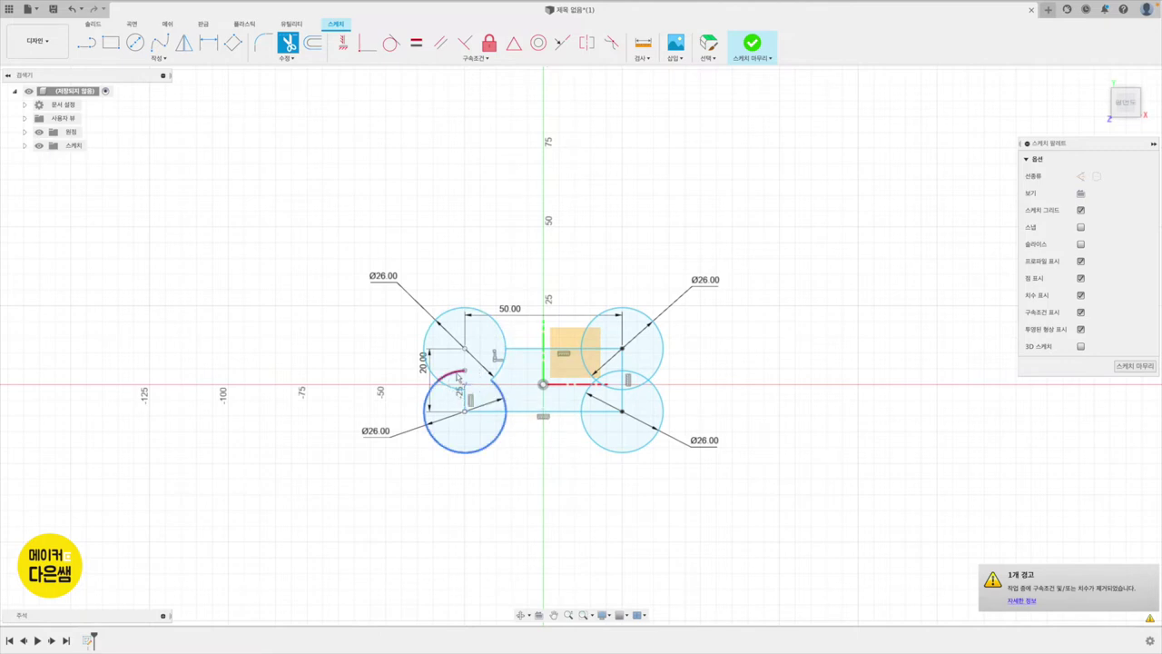
left_click(457, 381)
left_click(464, 387)
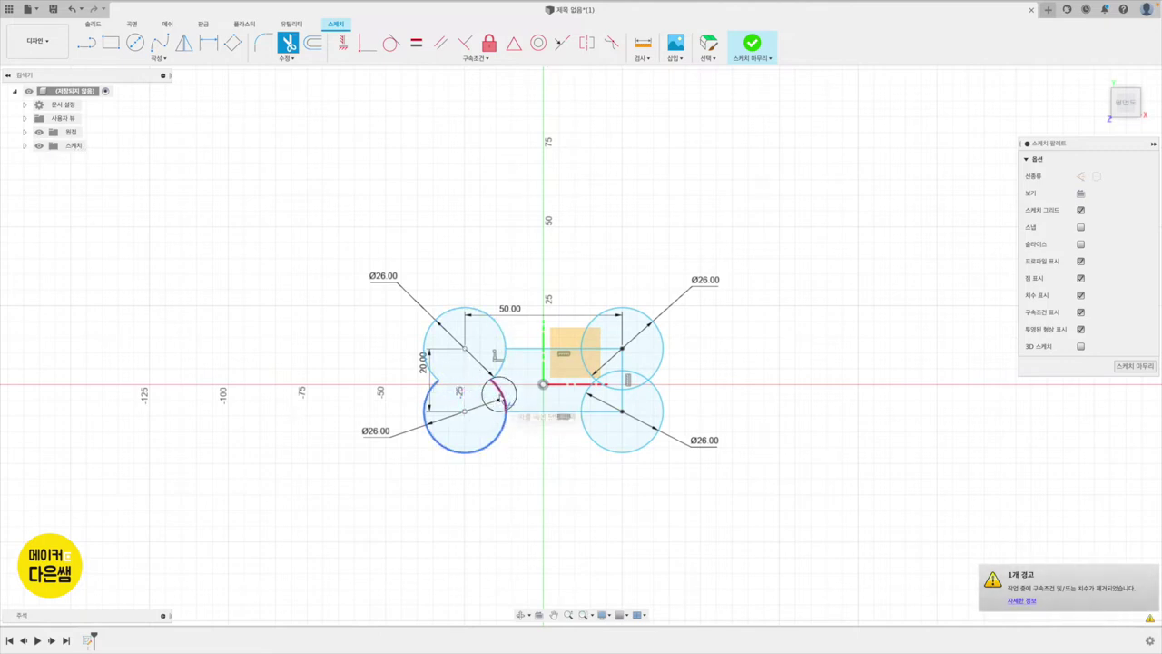
left_click(500, 377)
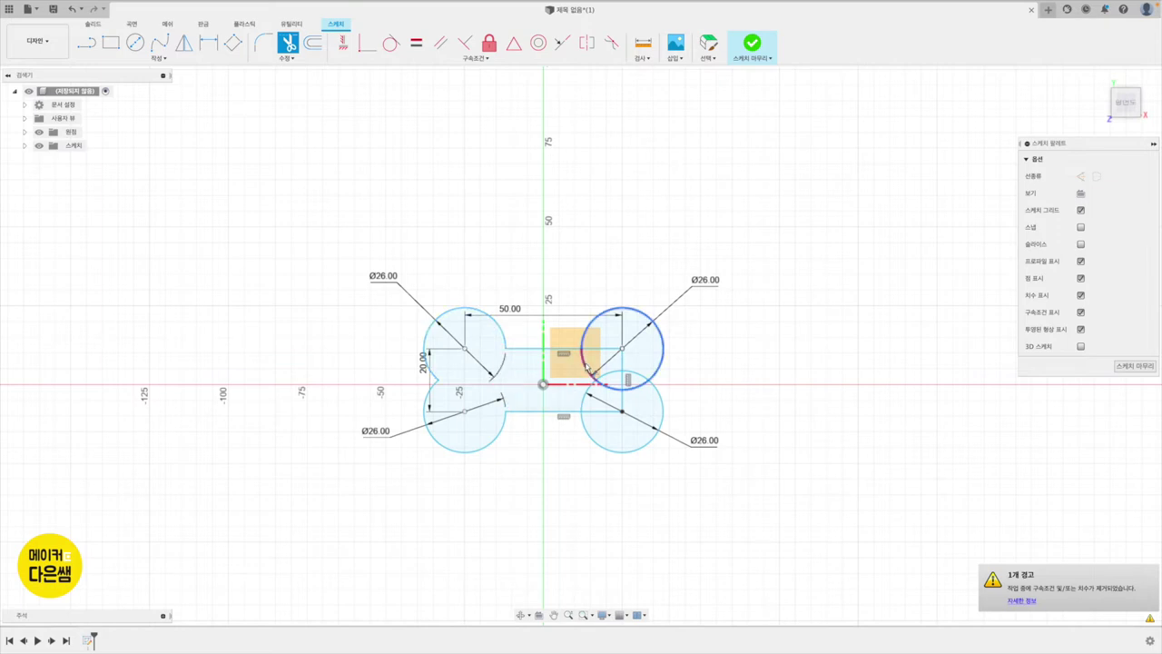
- Trim the inner arcs and rectangle edges inside the two right lobes
left_click(586, 368)
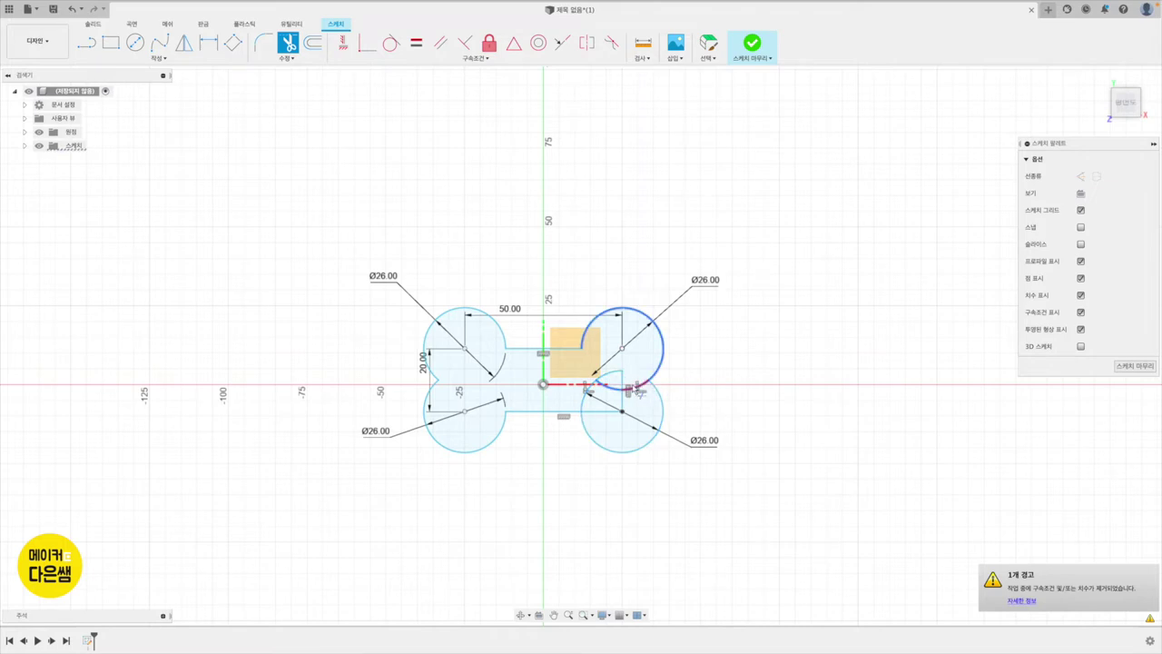
left_click(607, 389)
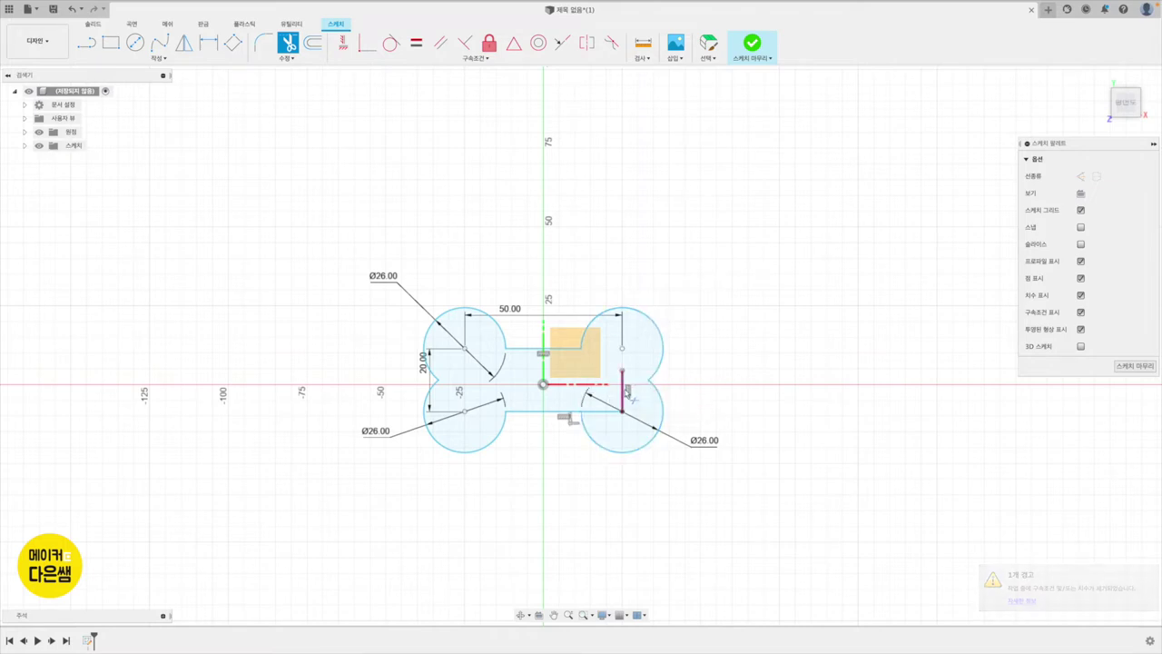
left_click(626, 392)
left_click(614, 410)
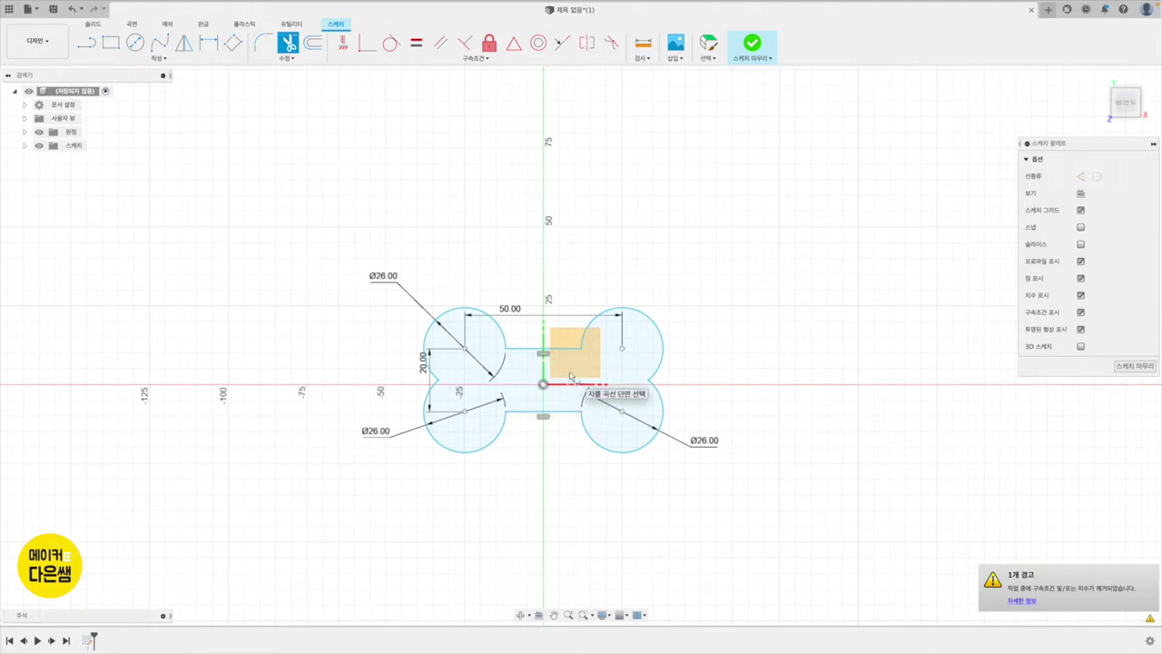
key("Escape")
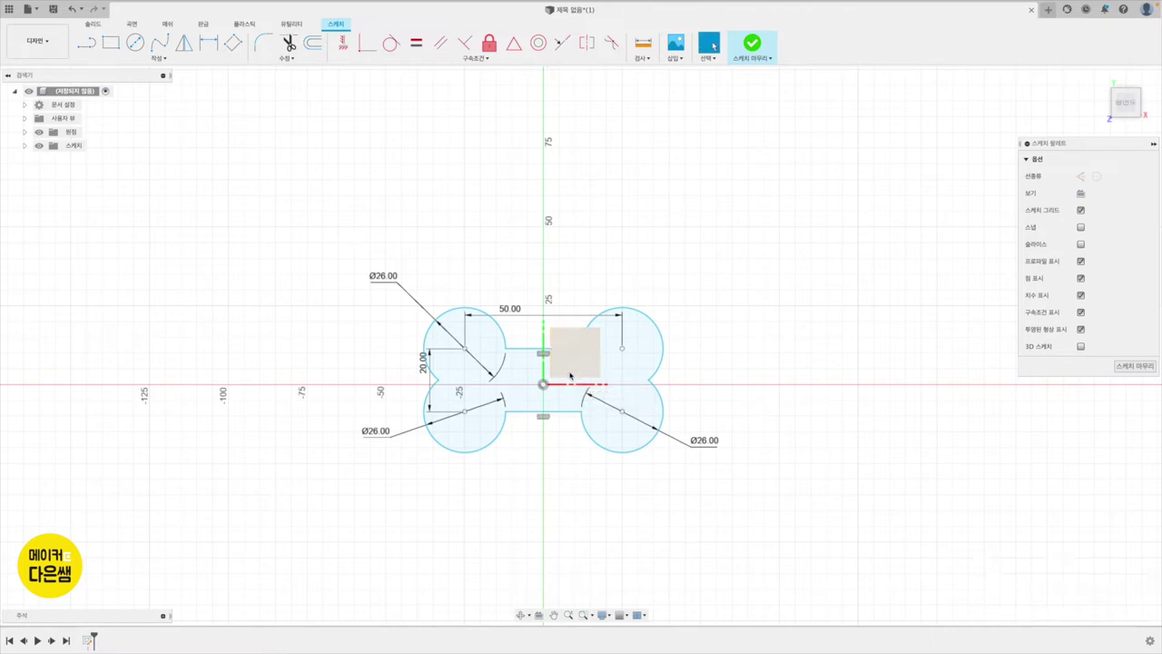
left_click(570, 375)
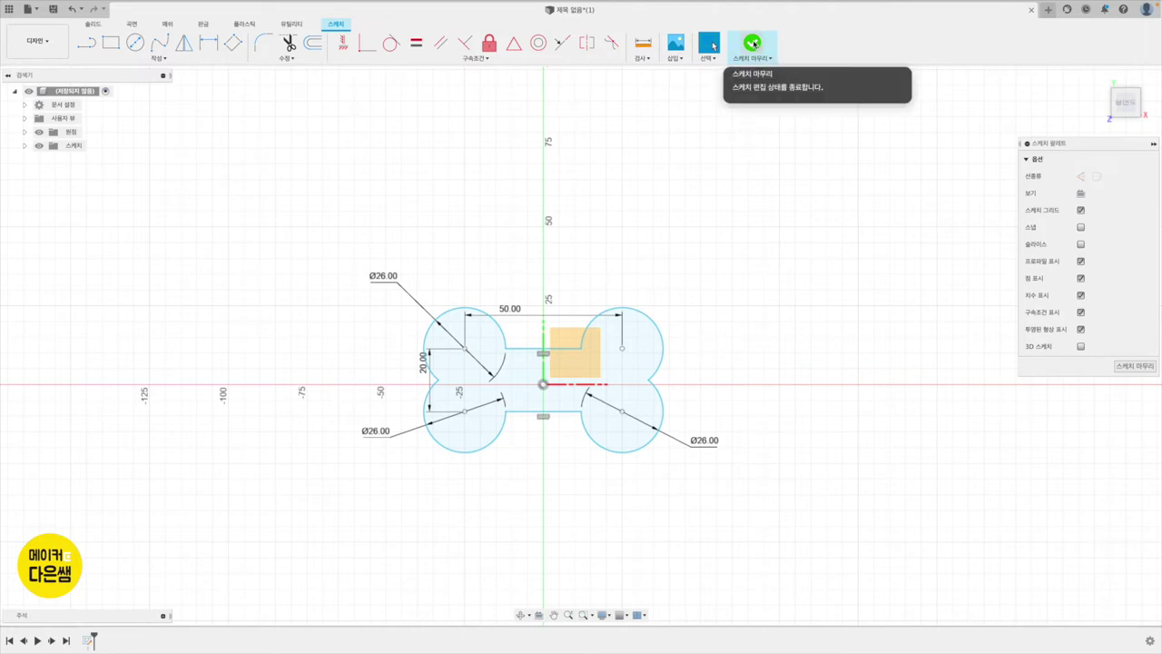
- Finish the sketch and extrude the bone profile 2 mm as a new body
left_click(753, 44)
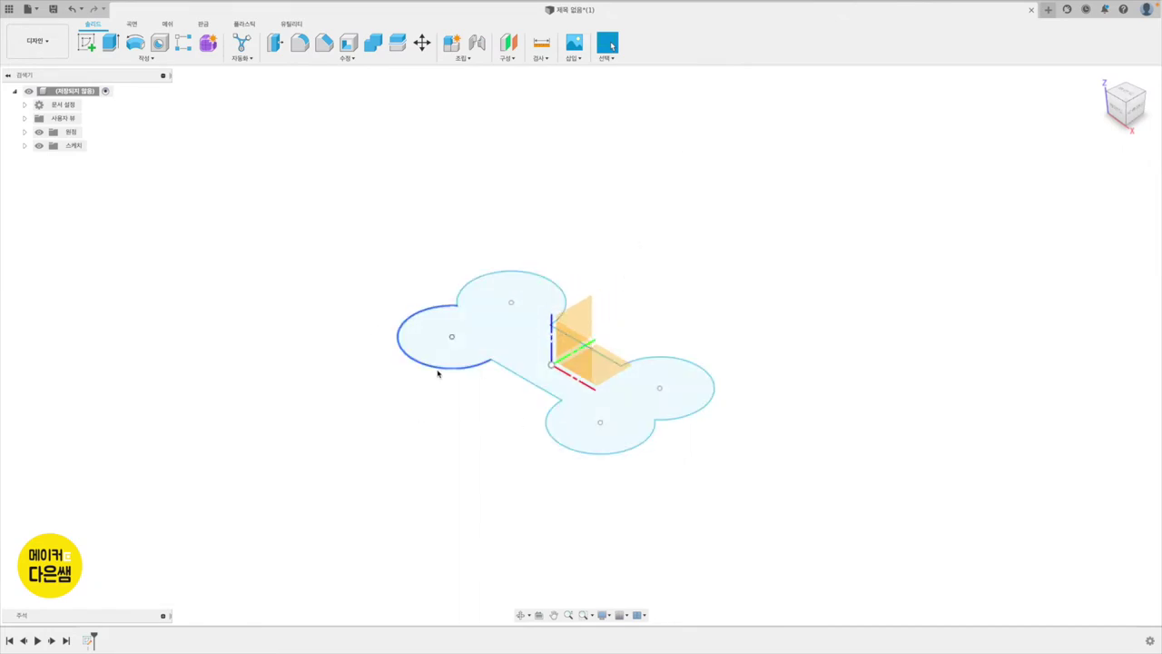
left_click(109, 43)
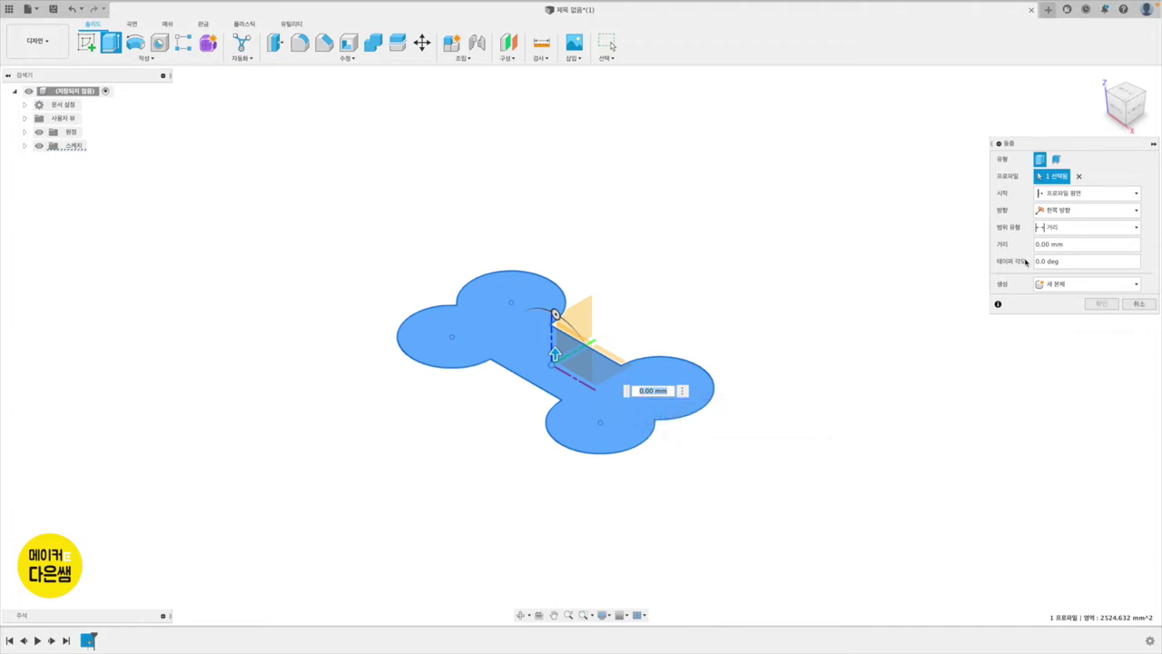
left_click(1039, 246)
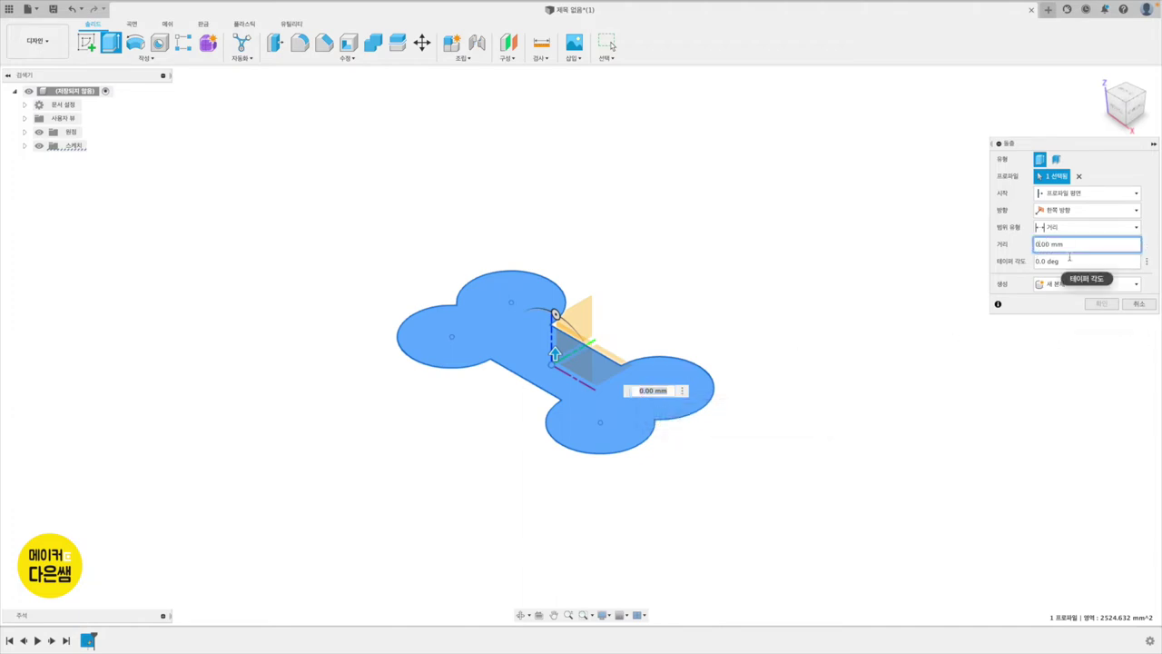
type("100")
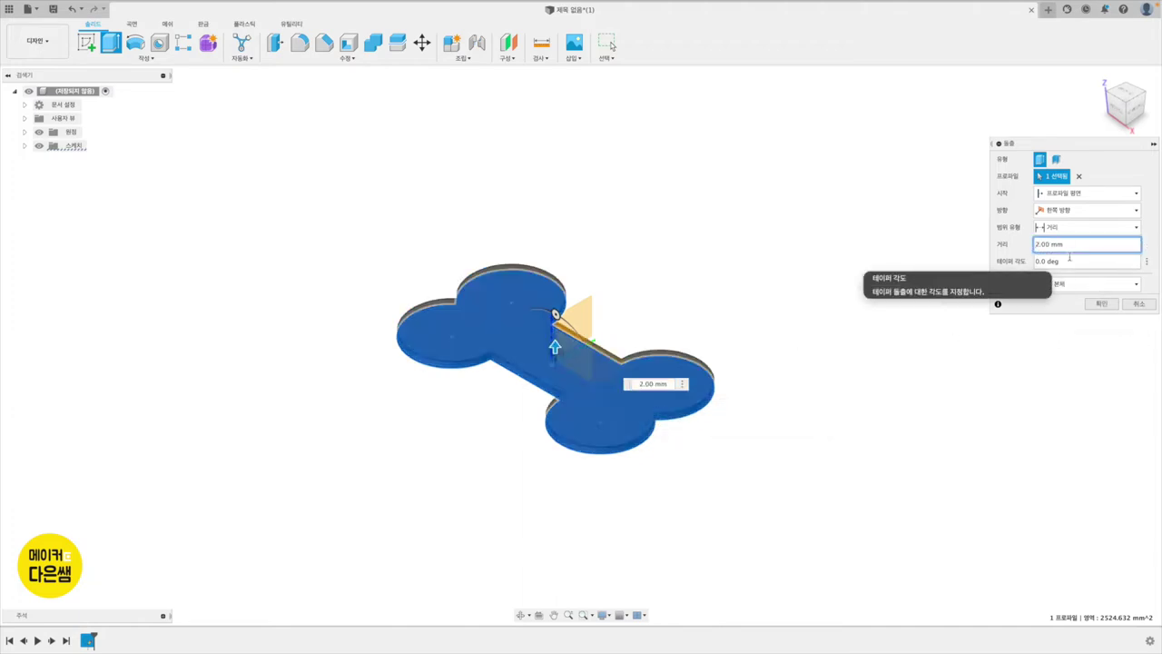
left_click(1100, 305)
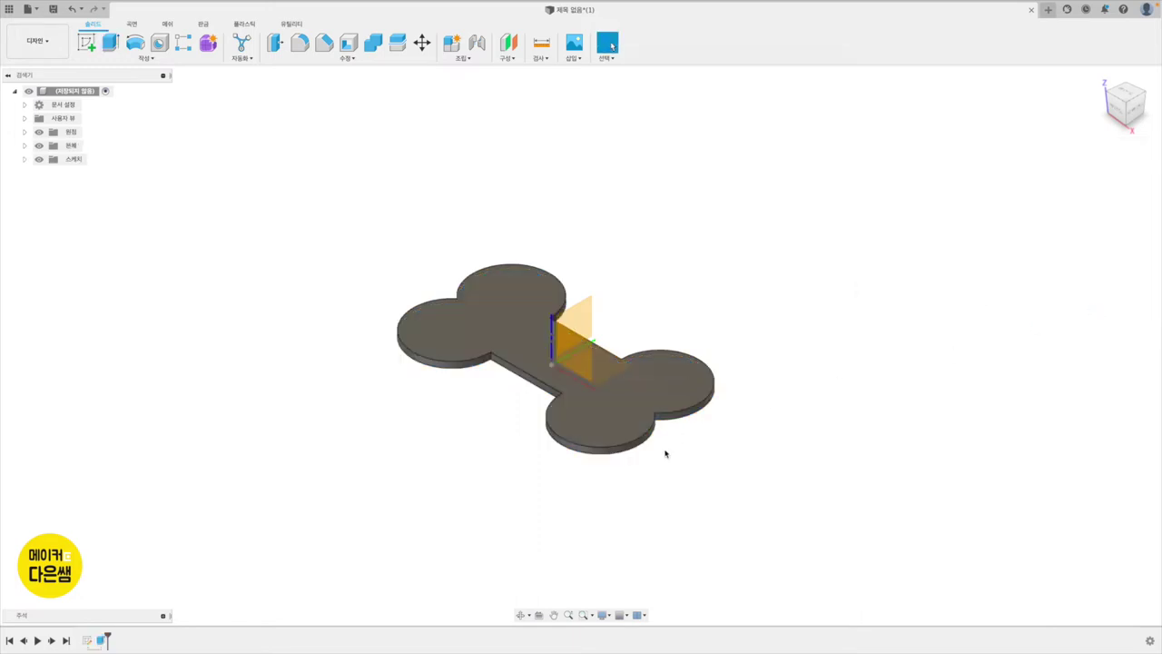
- Look down on the bone plate and start a sketch on its top face
middle_click_drag(665, 454, 665, 454, "shift")
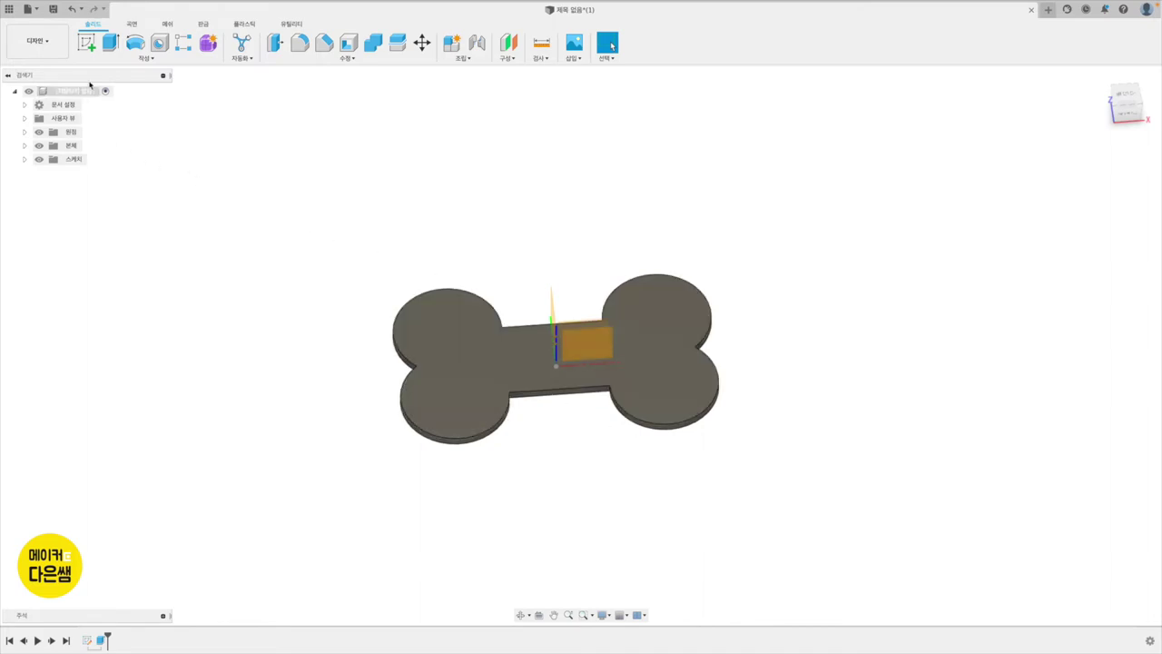
left_click(89, 42)
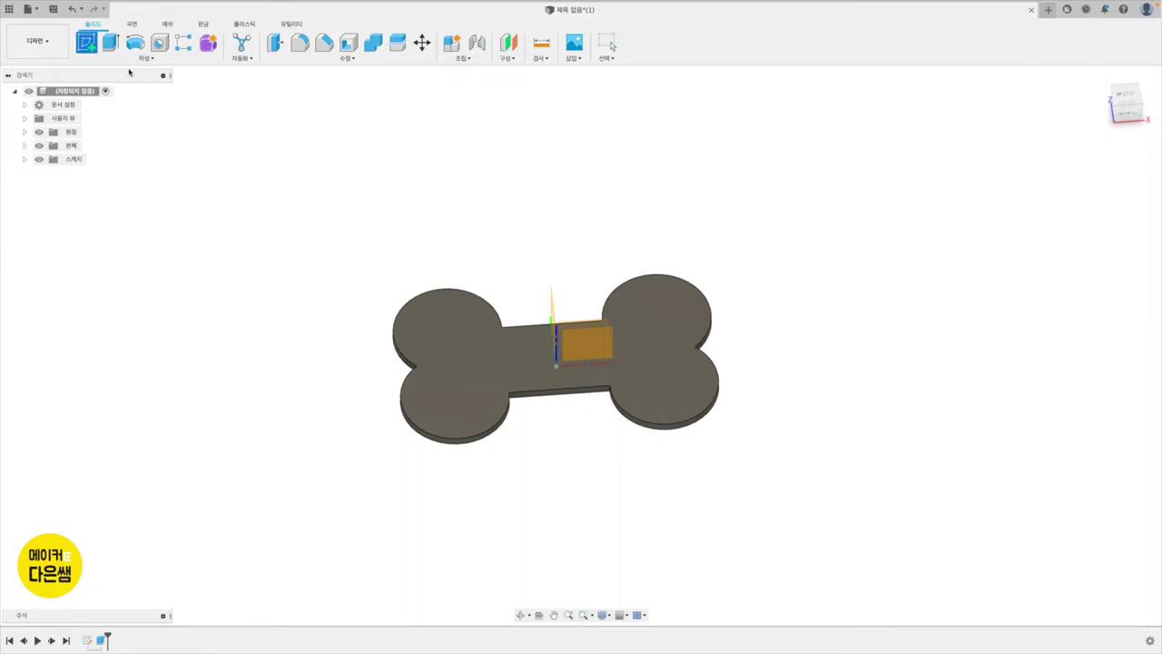
left_click(444, 367)
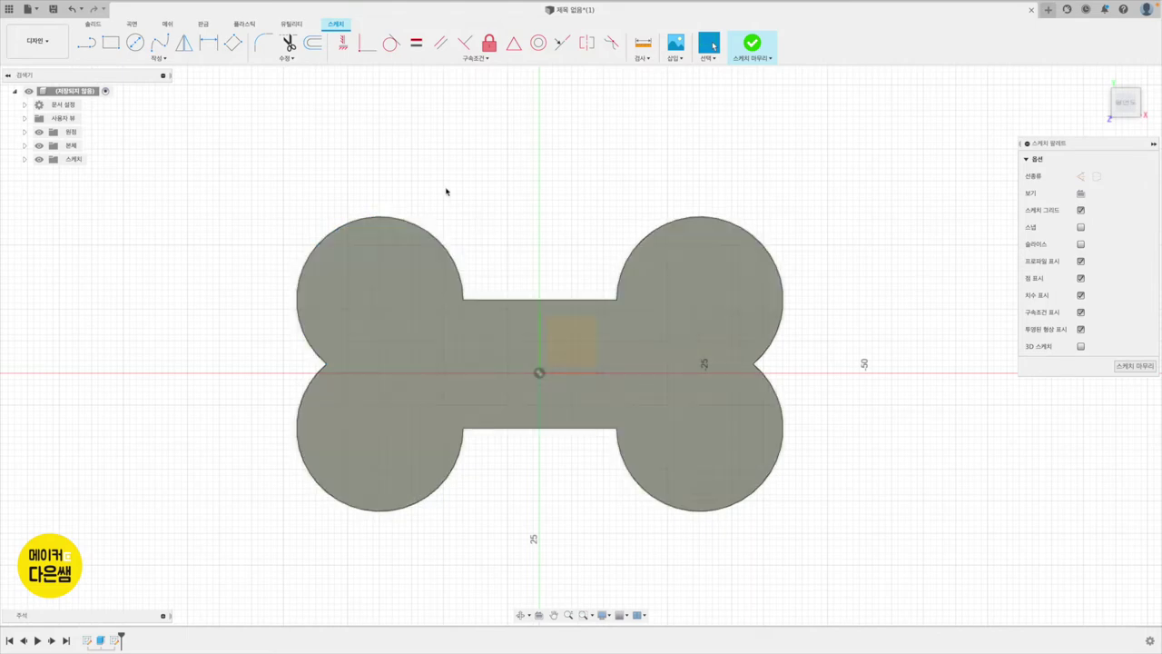
- Offset the bone outline 2 mm inward to create the inner rim line
left_click(312, 45)
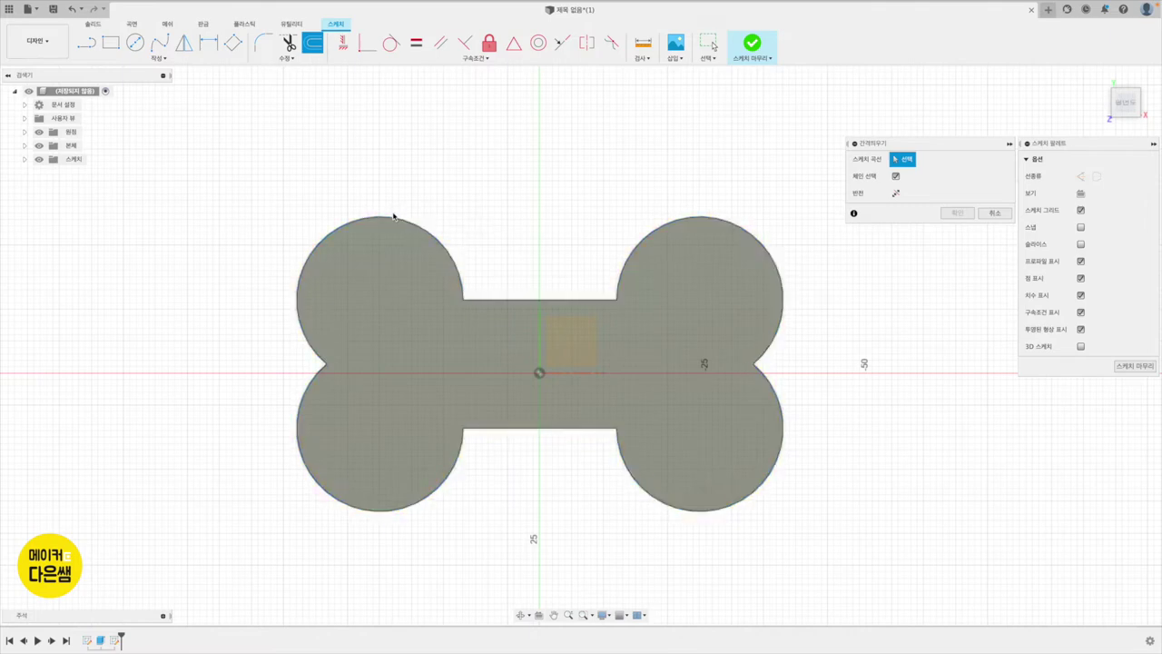
left_click(393, 216)
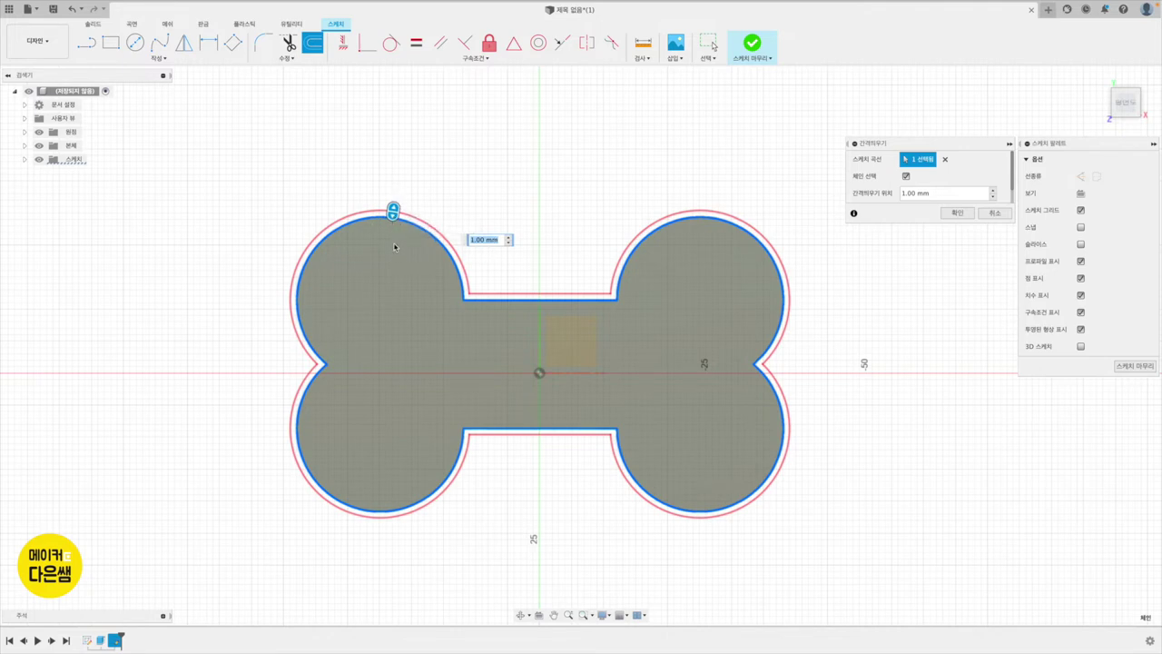
mouse_move(394, 211)
left_mouse_down()
mouse_move(400, 168)
mouse_move(390, 233)
left_mouse_up()
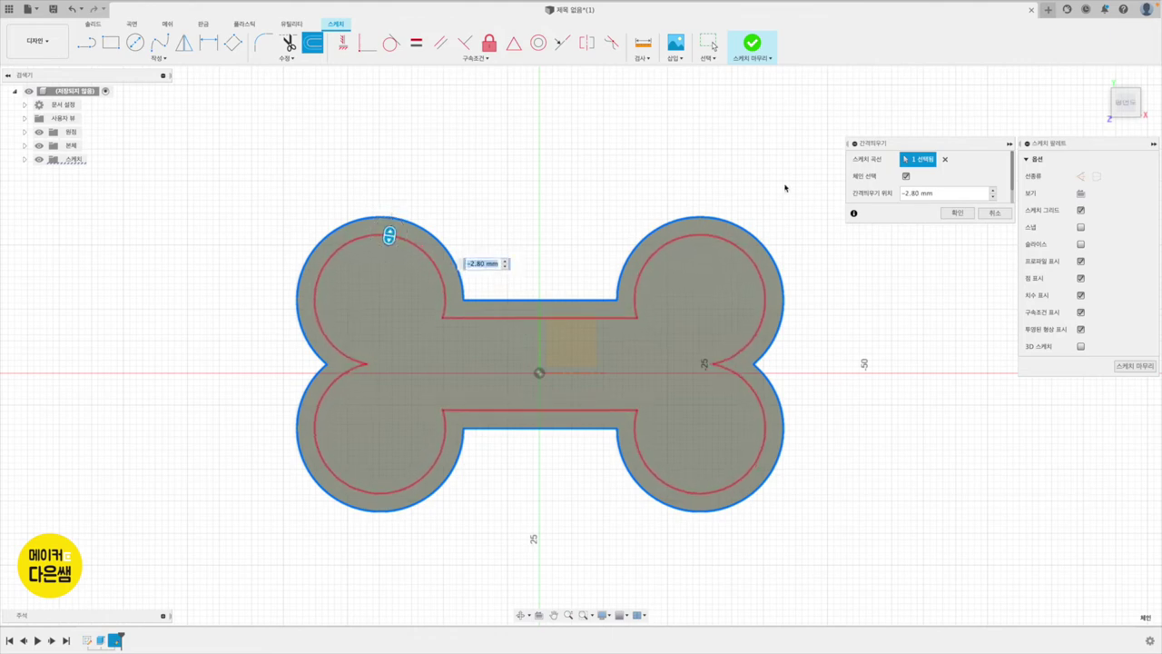
left_click(916, 192)
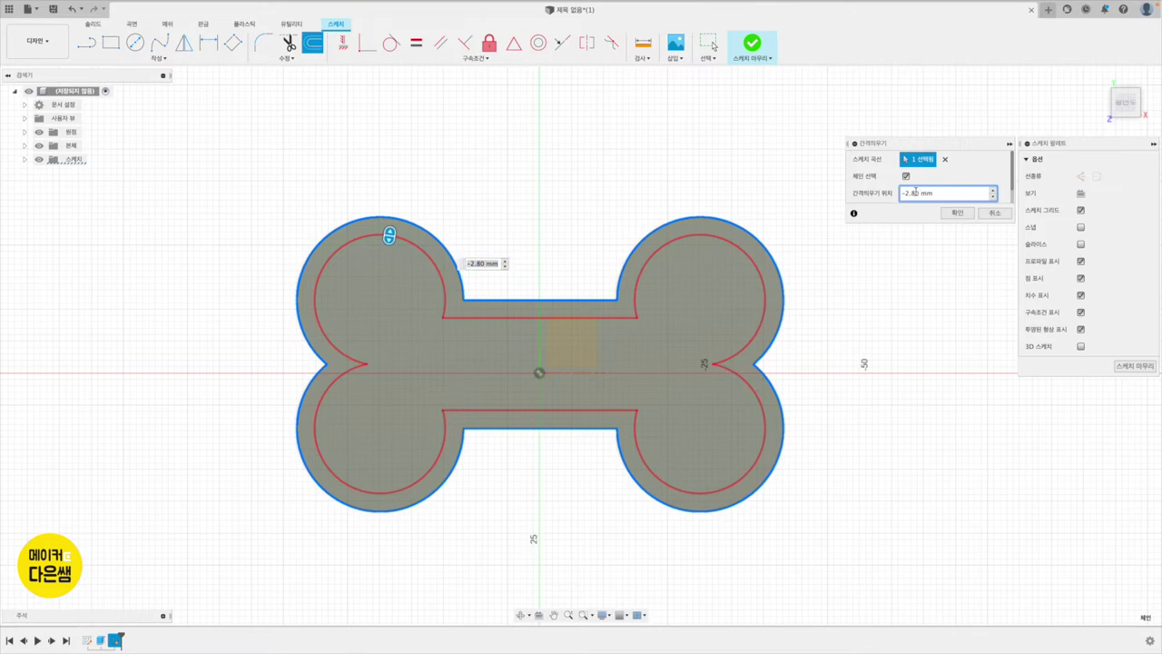
key("BackSpace")
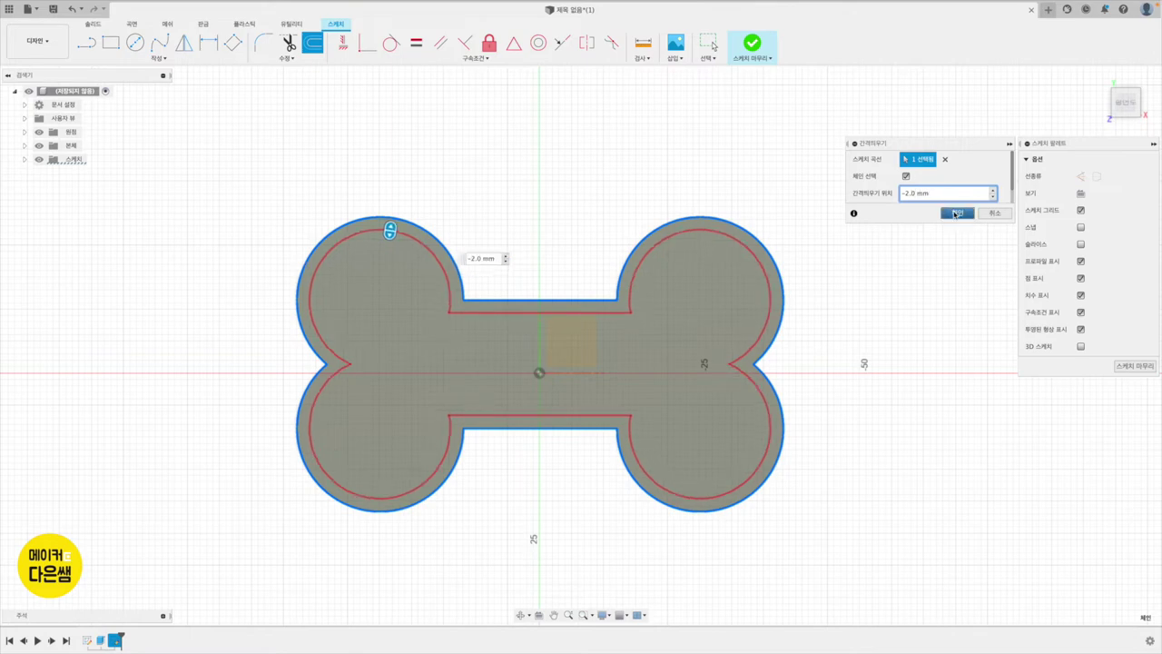
left_click(956, 213)
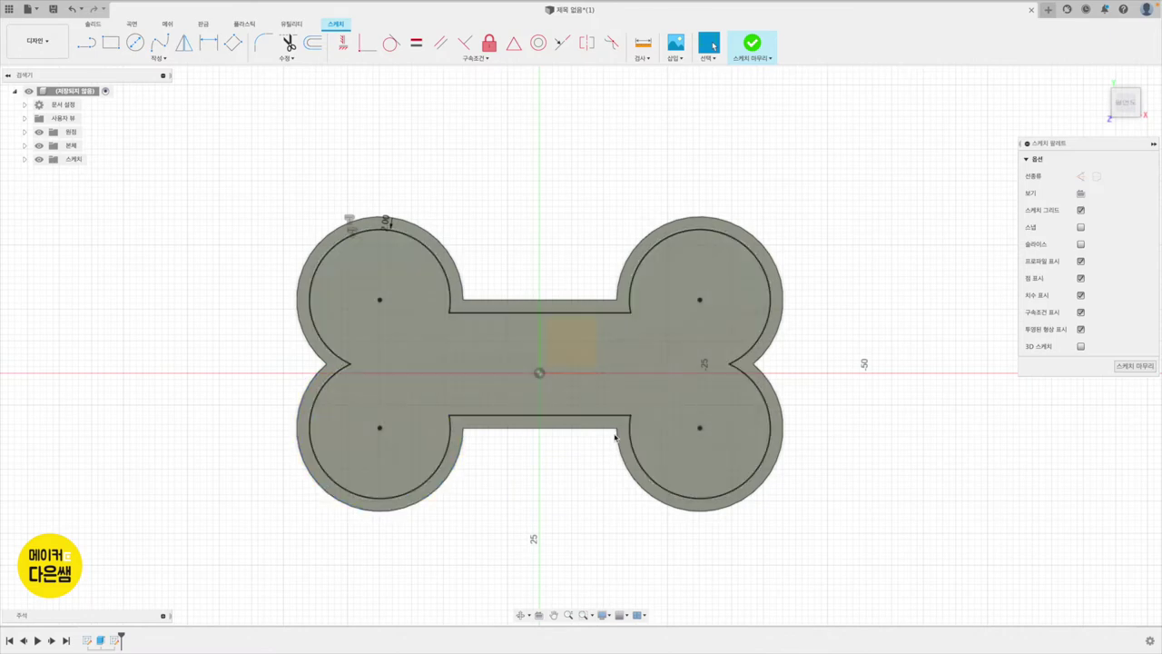
- Add sketch text '댕댕' in a frame across the bone's middle, adjusting its height
left_click(162, 60)
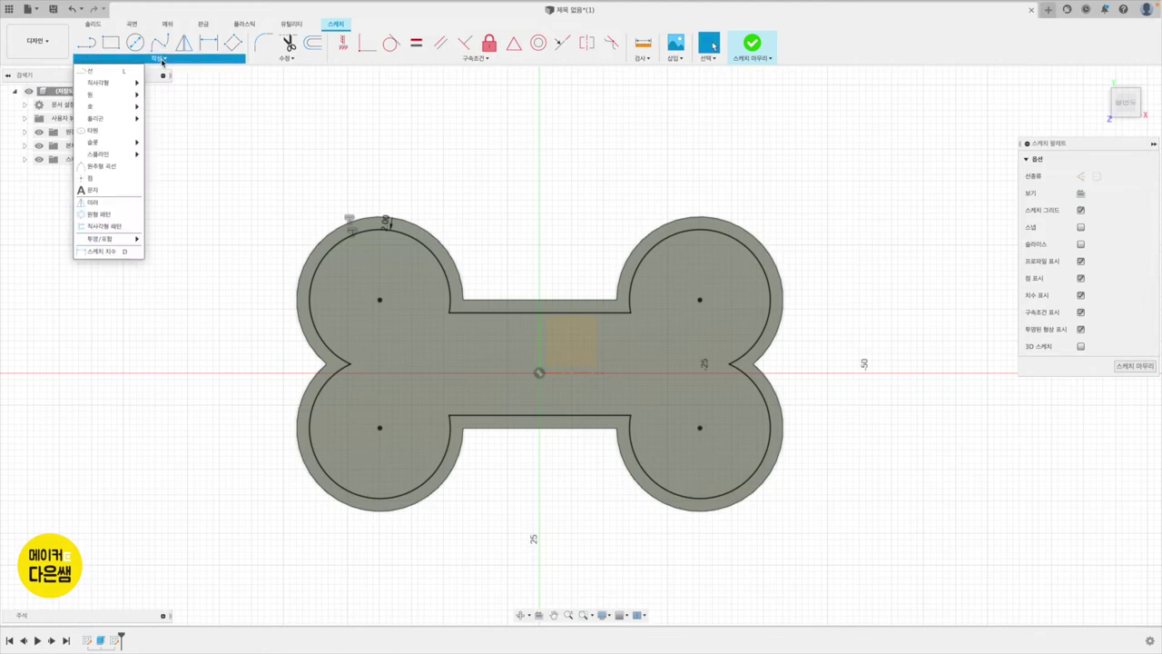
left_click(92, 190)
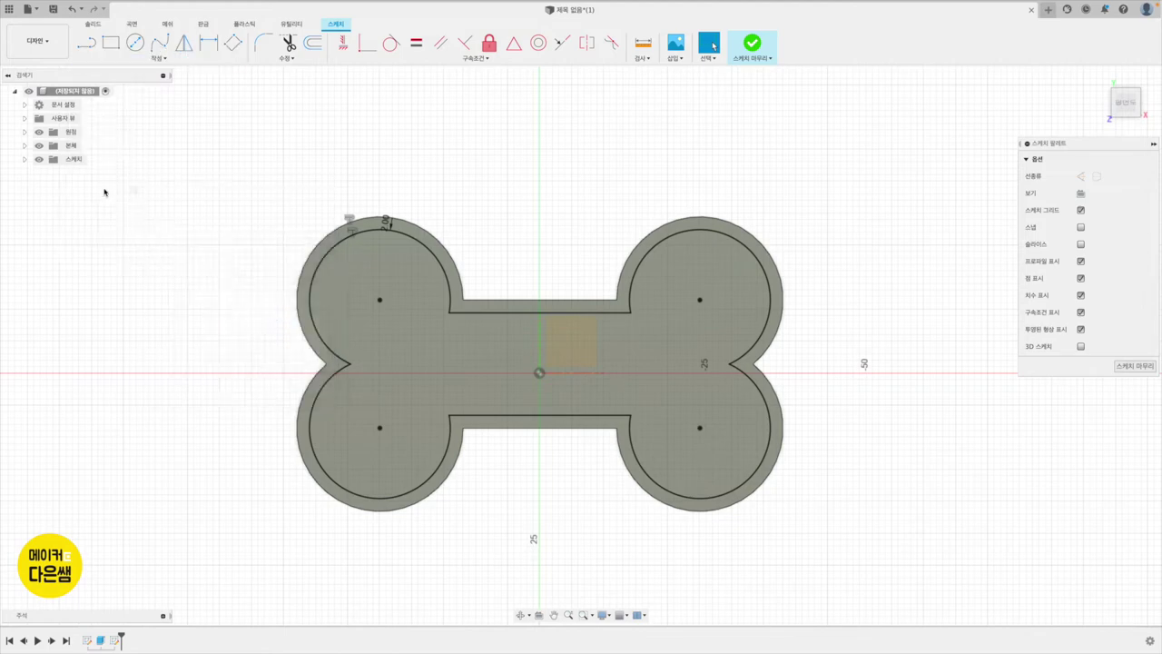
left_click(445, 323)
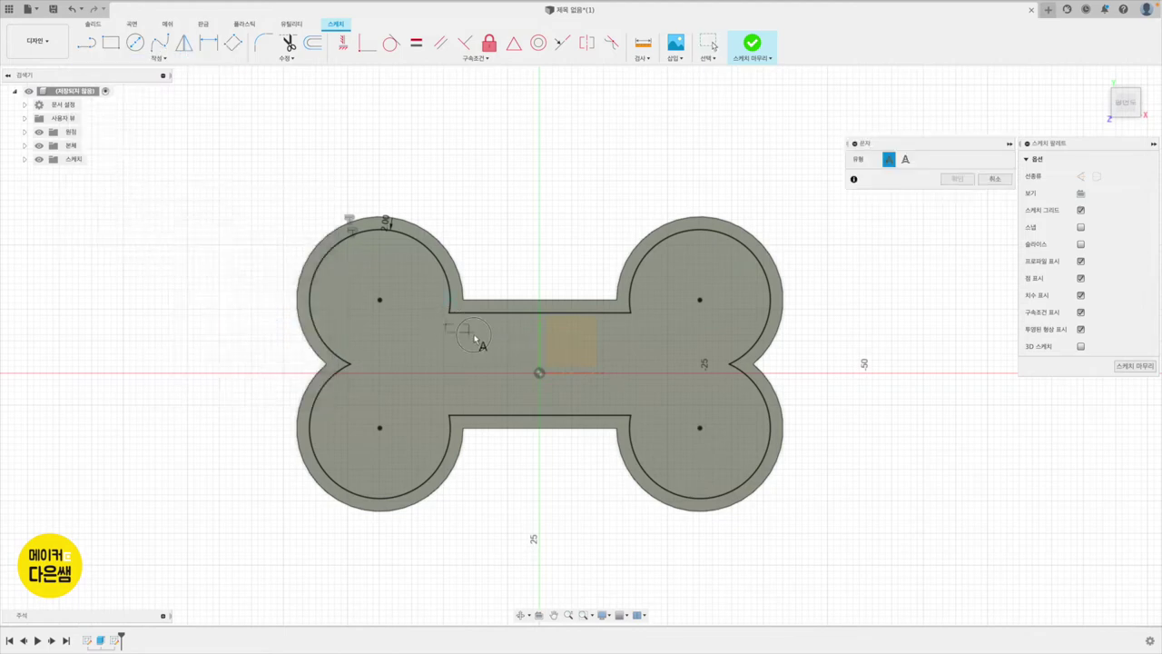
left_click(640, 406)
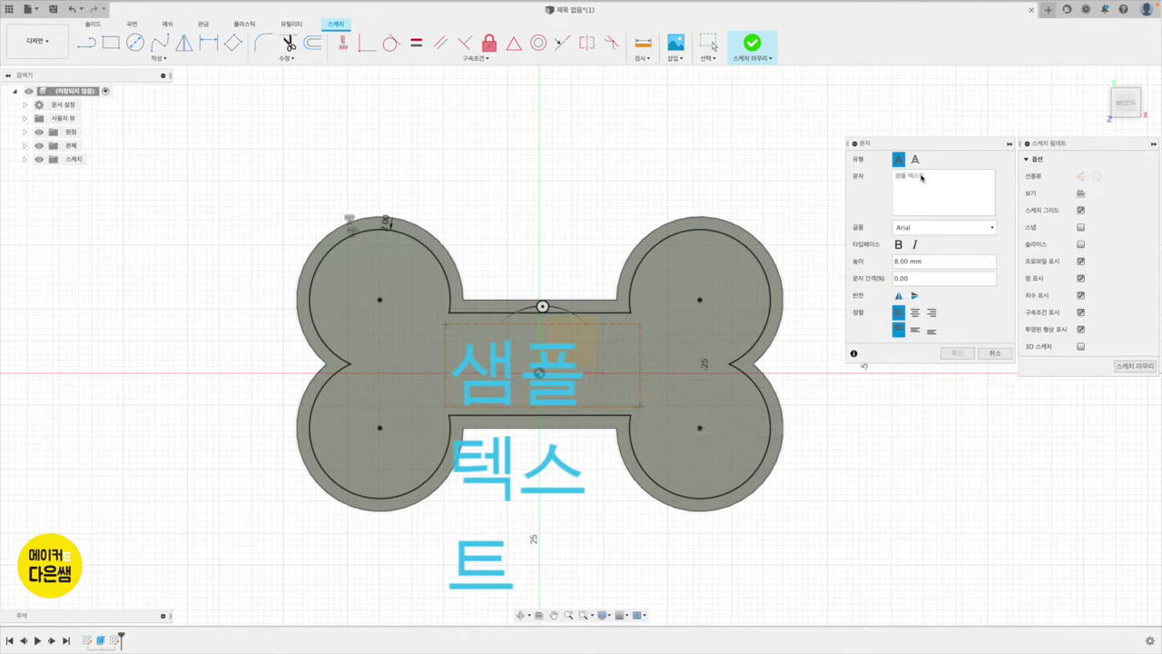
type("메")
type("댕")
type("댕")
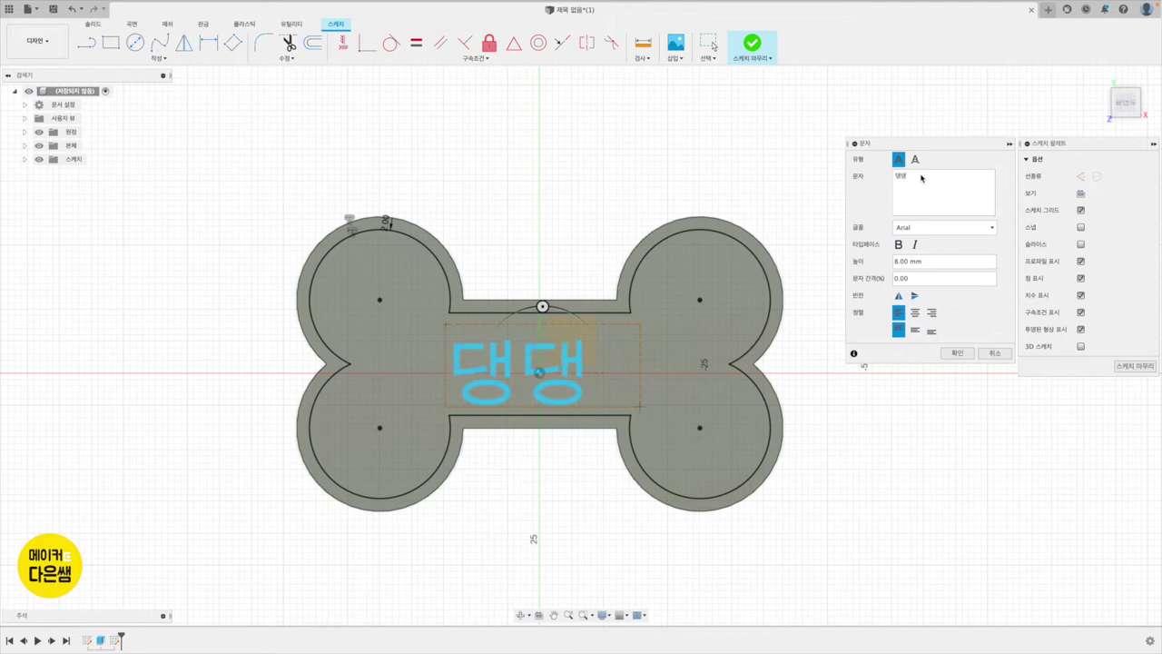
left_click(895, 261)
key("Delete")
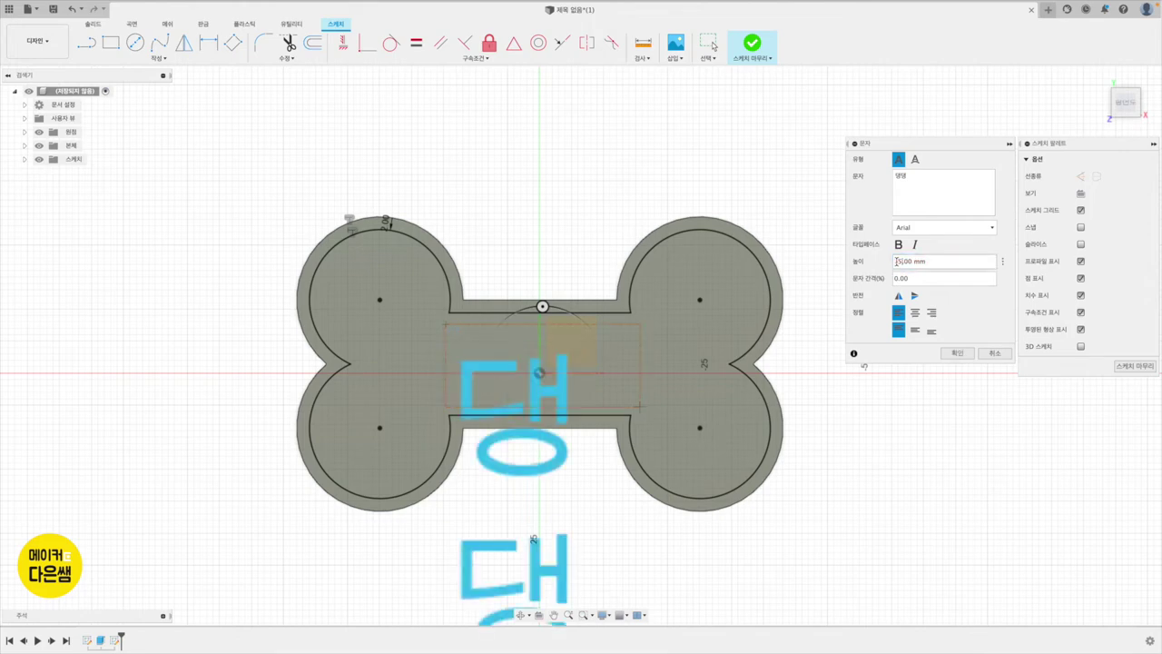
key("Delete")
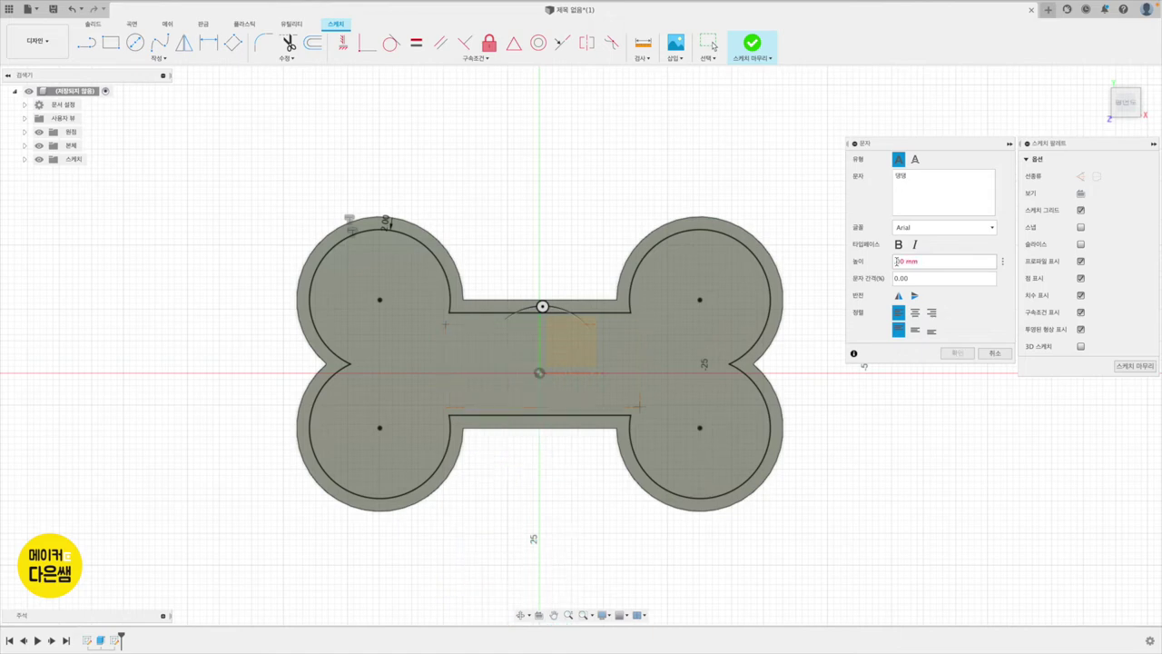
type("3")
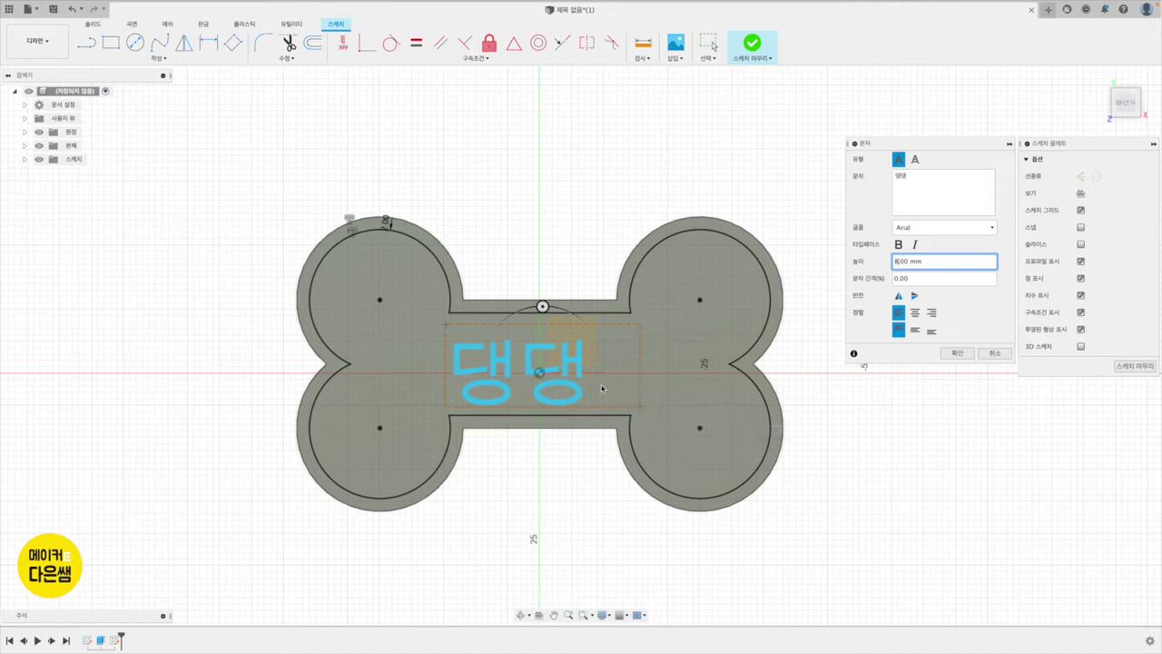
left_click(957, 356)
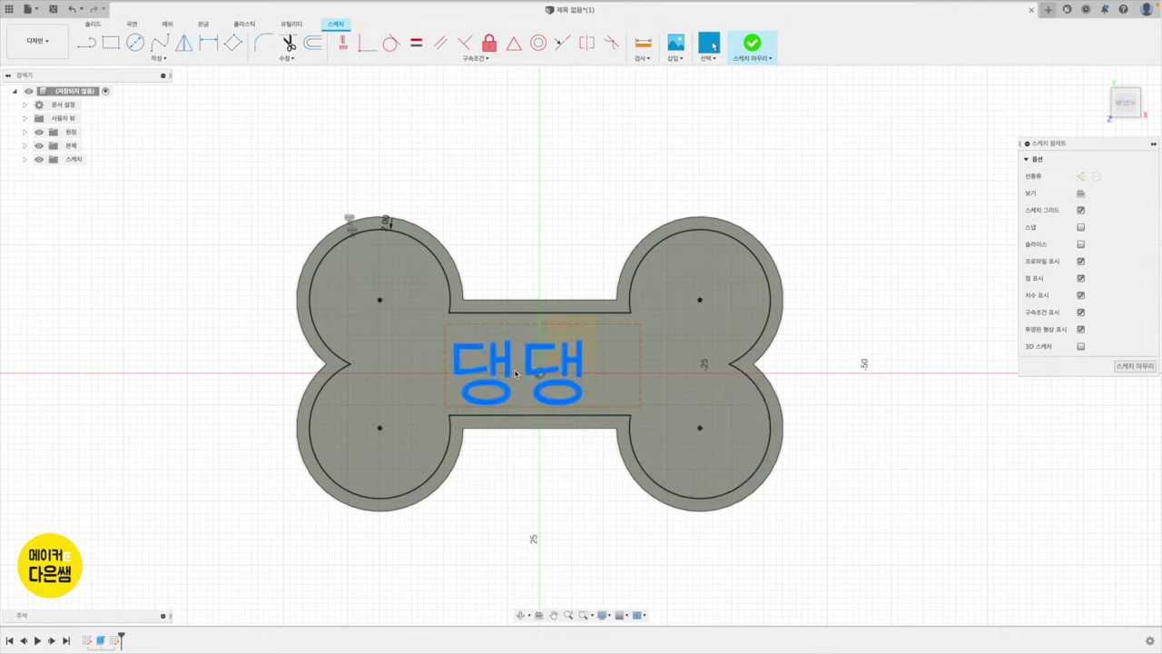
- Nudge the 댕댕 text's position and finish the bone sketch
left_click(560, 403)
left_click(554, 371)
double_click(554, 370)
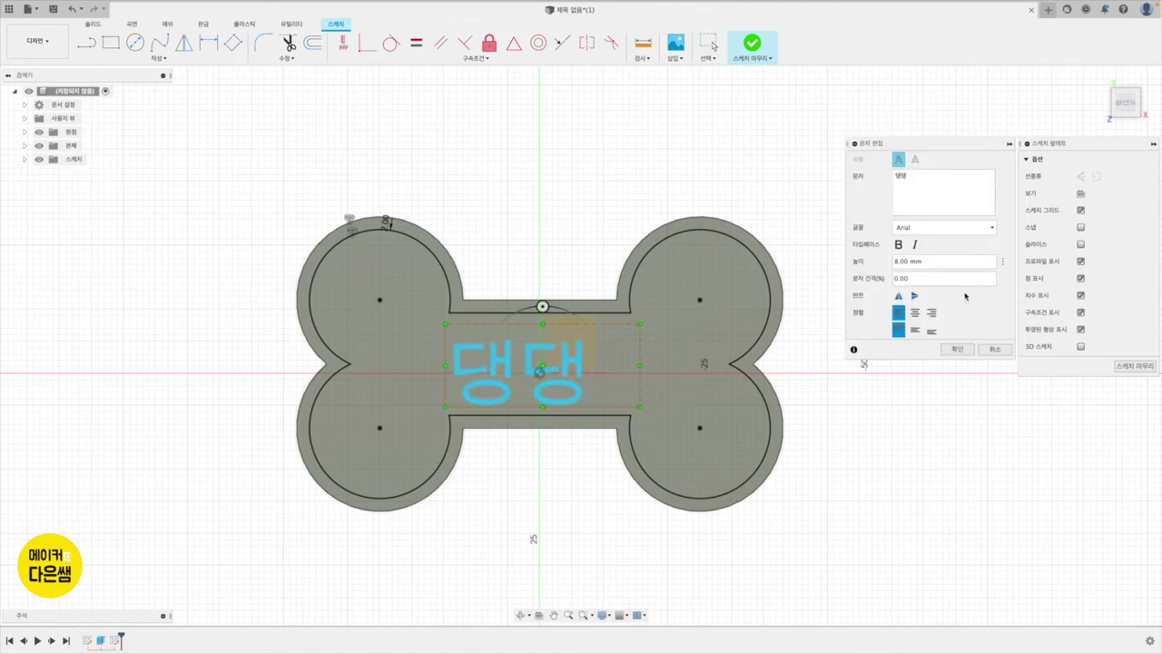
left_click(957, 349)
left_click(569, 366)
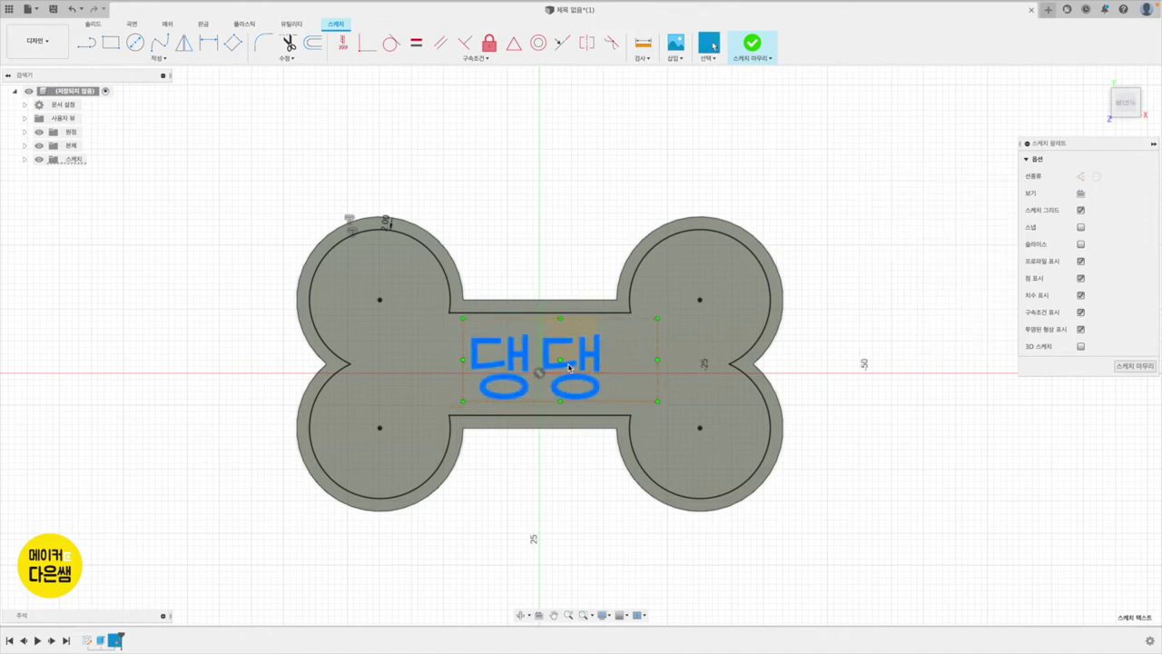
key("Escape")
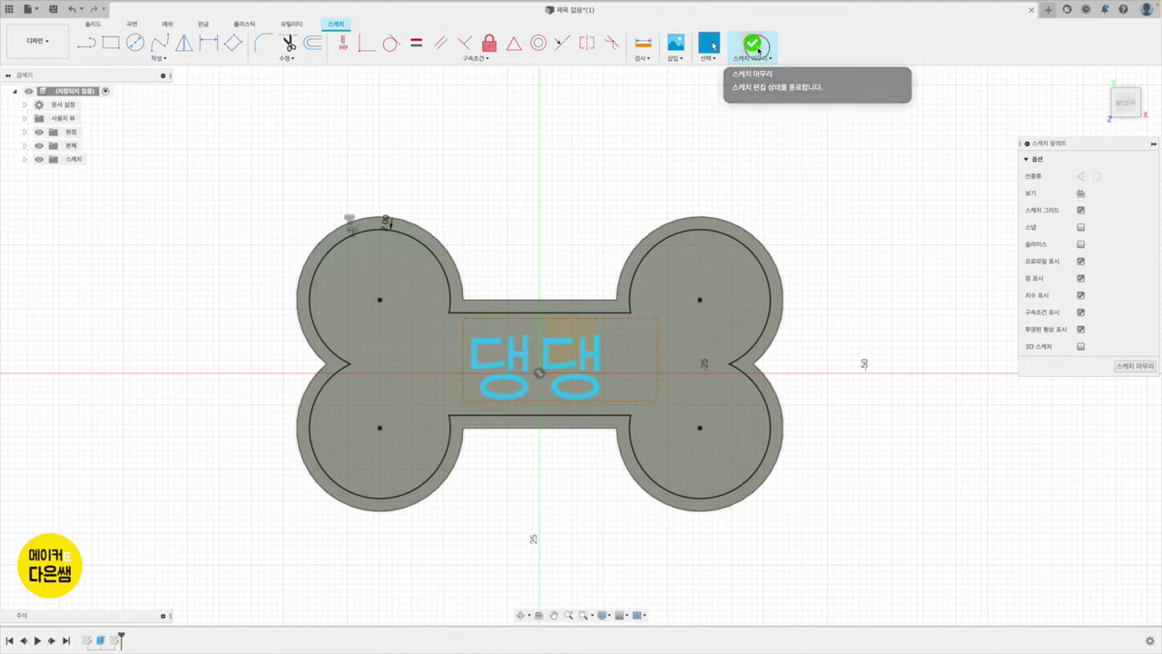
left_click(752, 45)
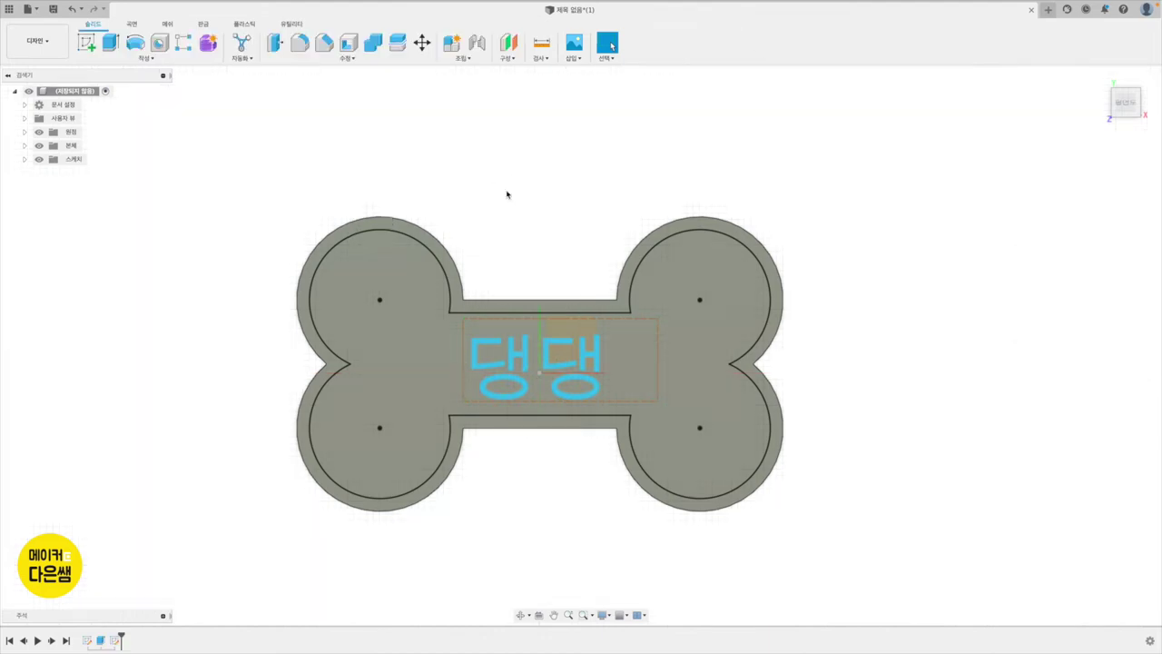
left_click(110, 42)
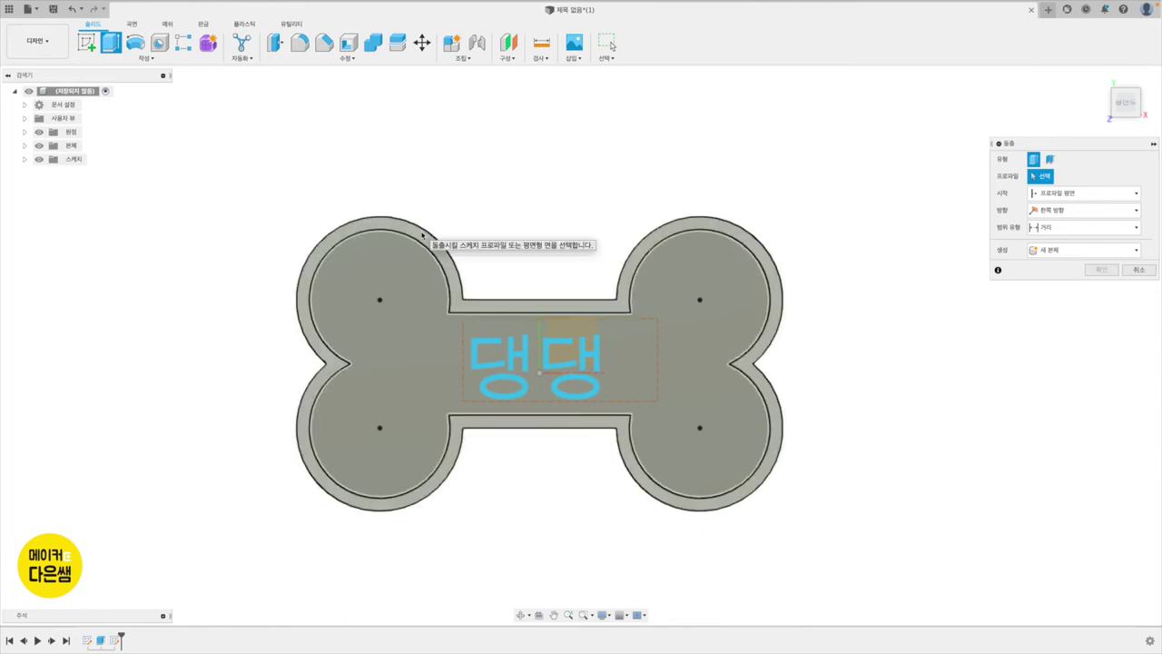
- Extrude the bone's outer rim band and the 댕댕 letters upward by 2 mm
left_click(421, 235)
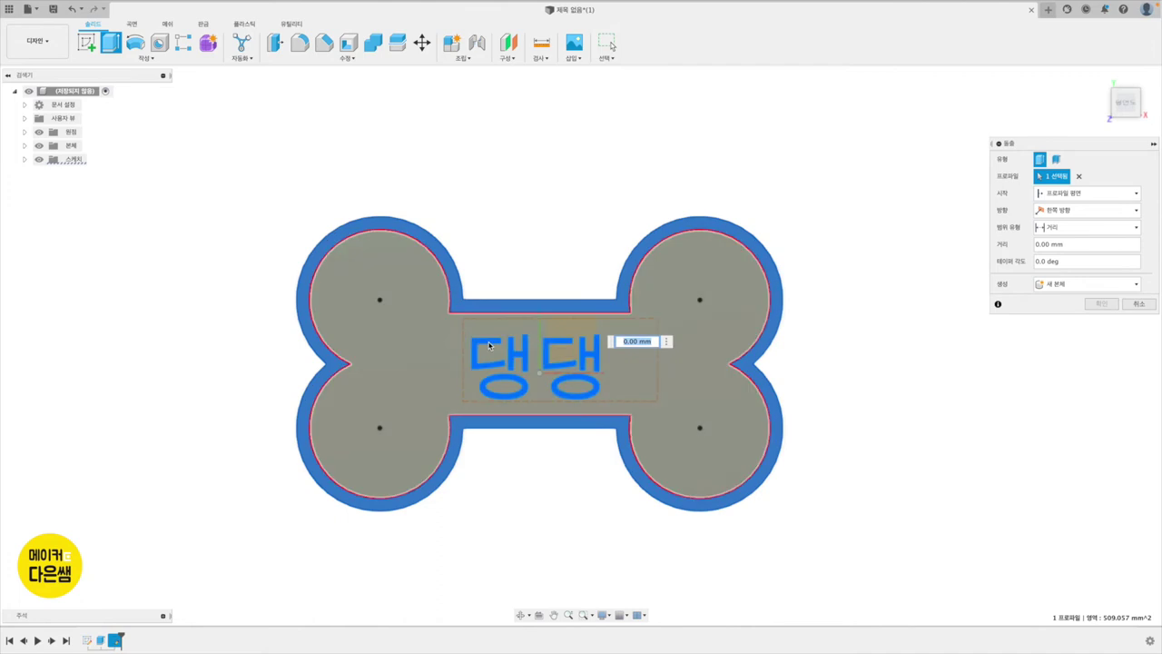
left_click(489, 345)
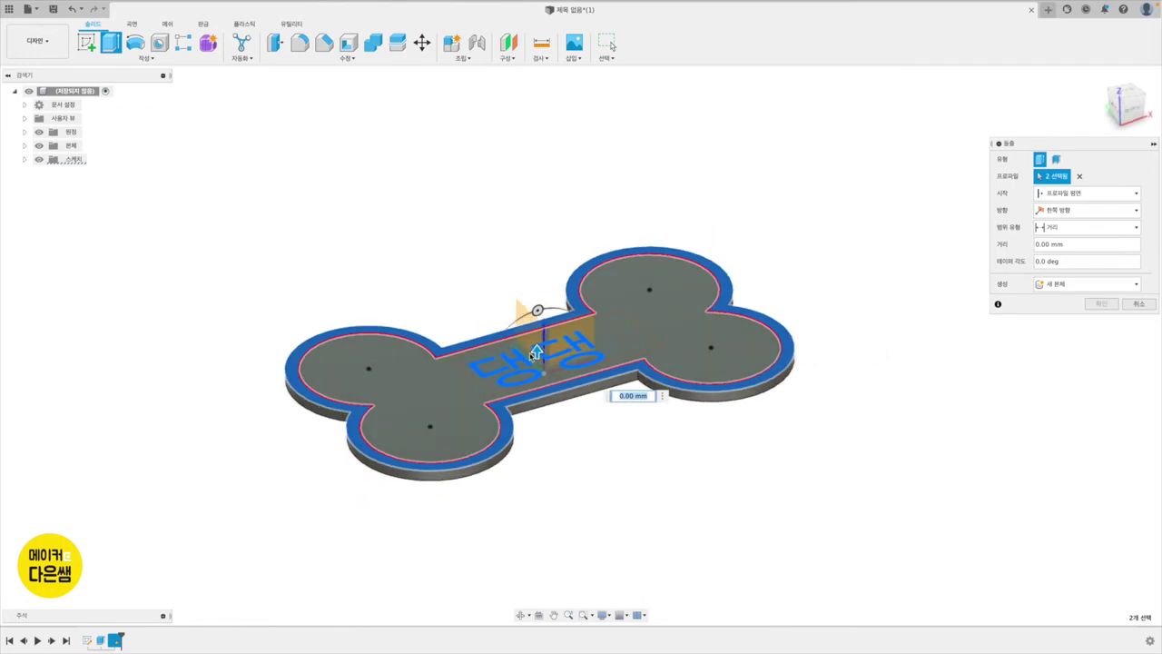
left_click_drag(536, 352, 536, 329)
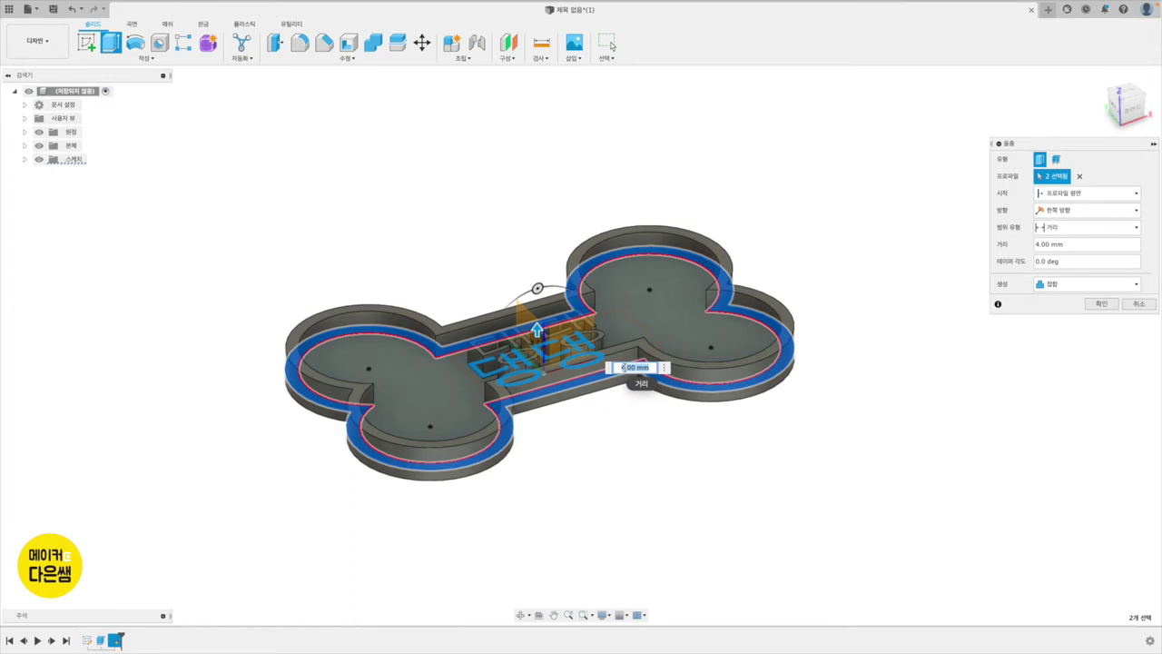
key("BackSpace")
type("2")
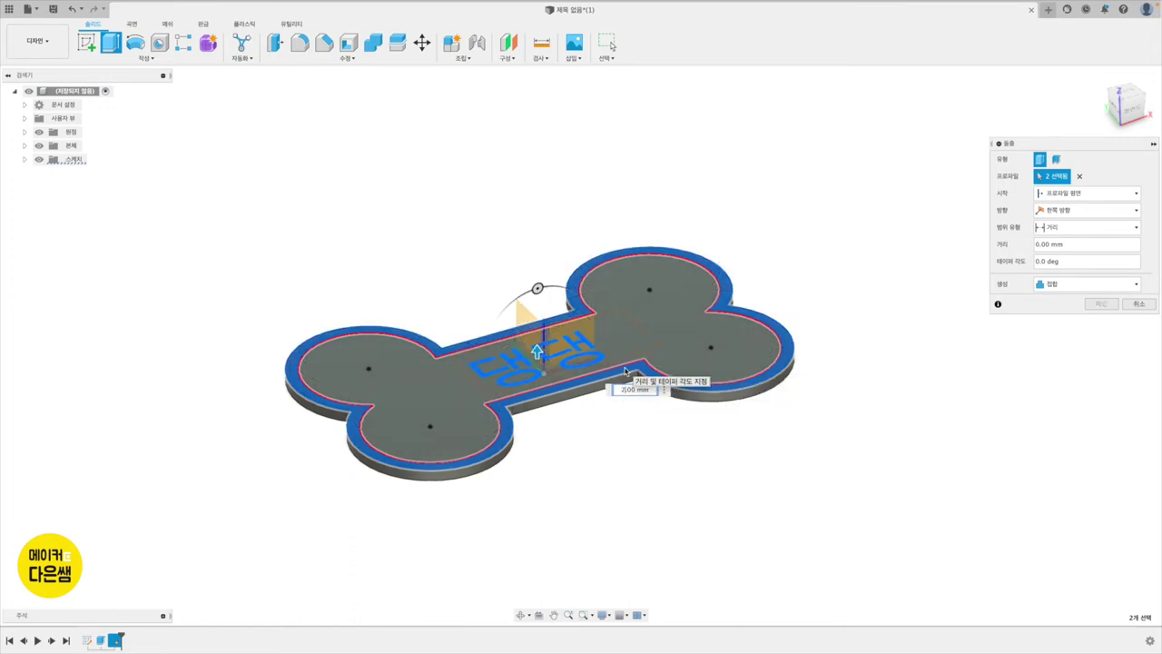
key("Return")
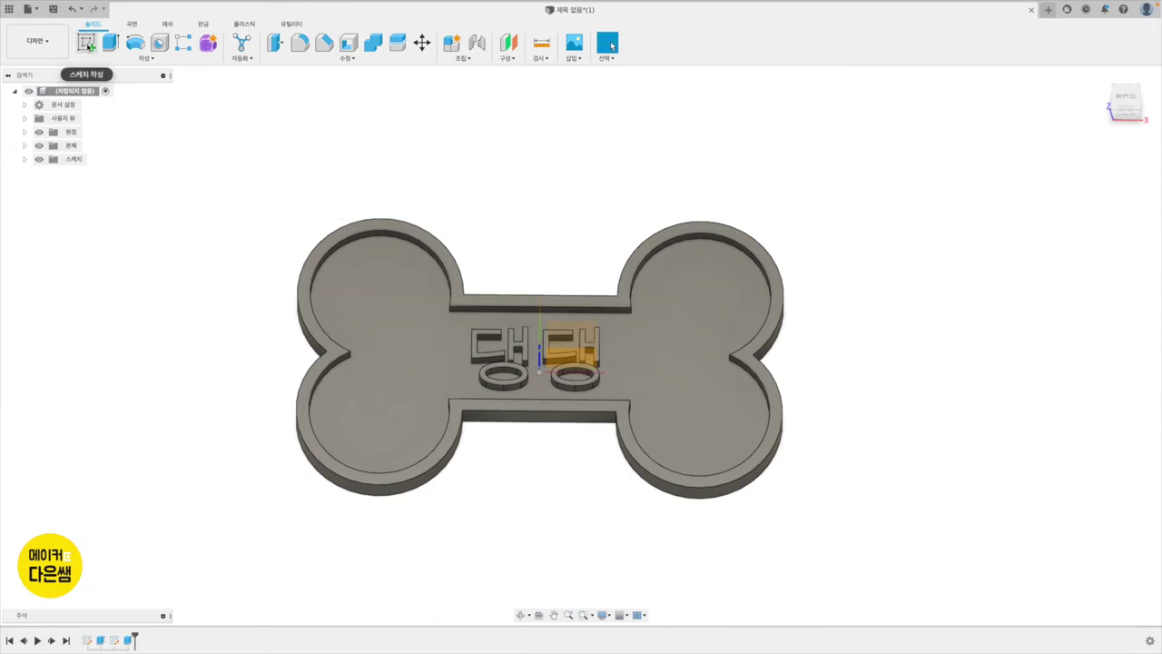
- Start a new sketch on the bone's top surface using the diameter circle tool
left_click(88, 46)
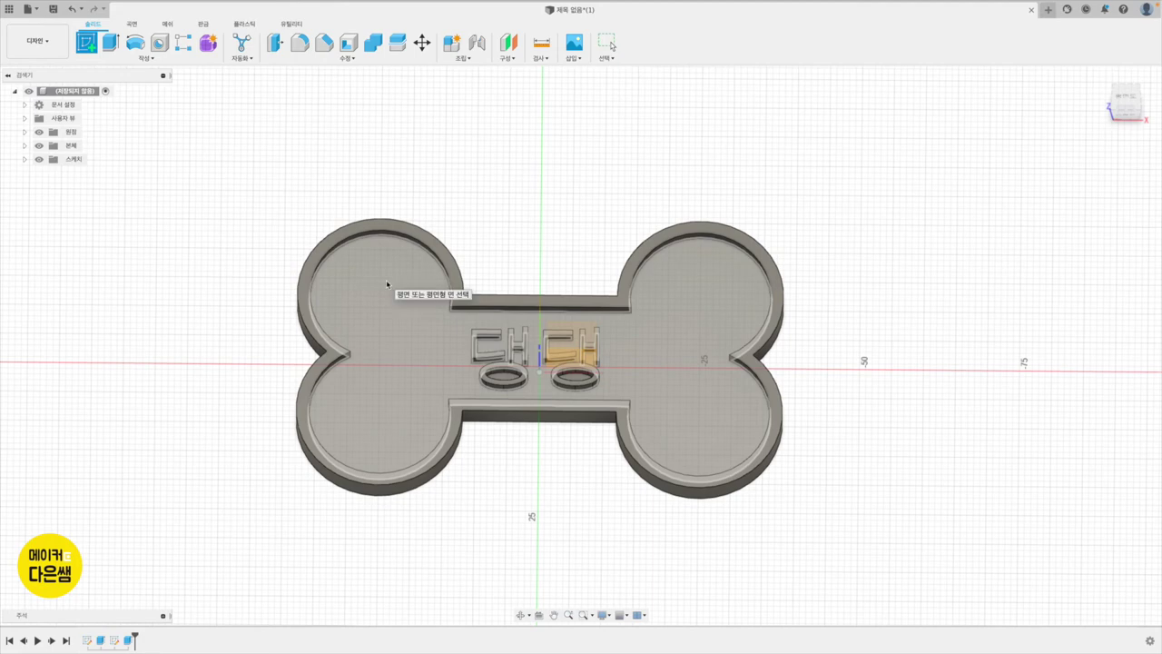
left_click(387, 284)
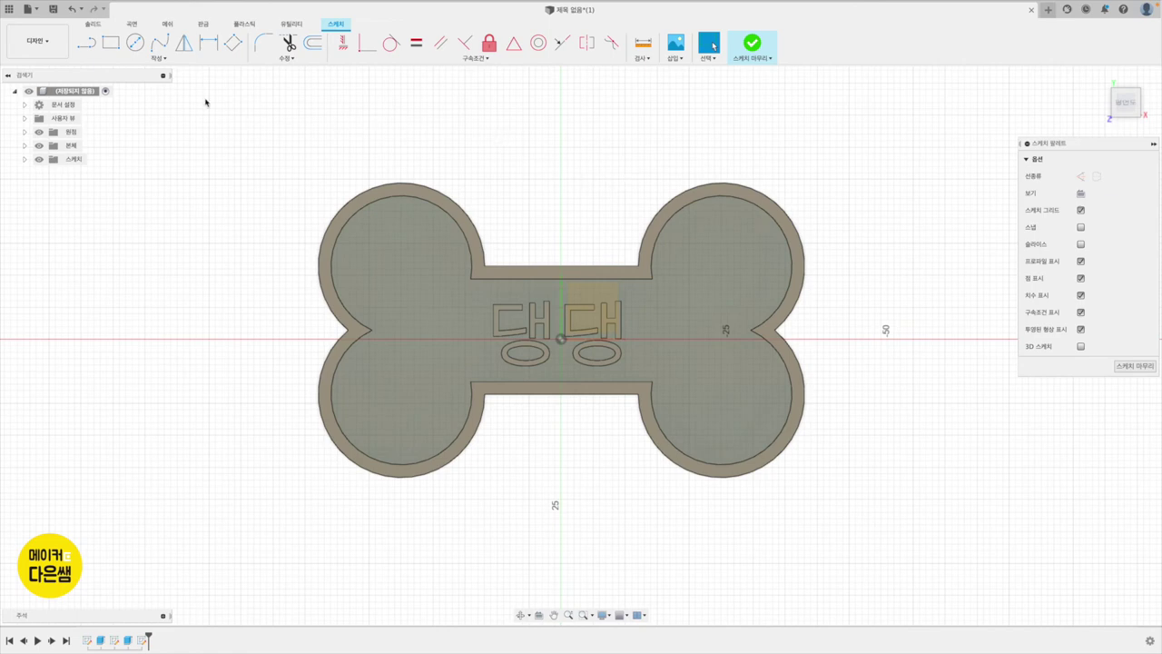
left_click(135, 44)
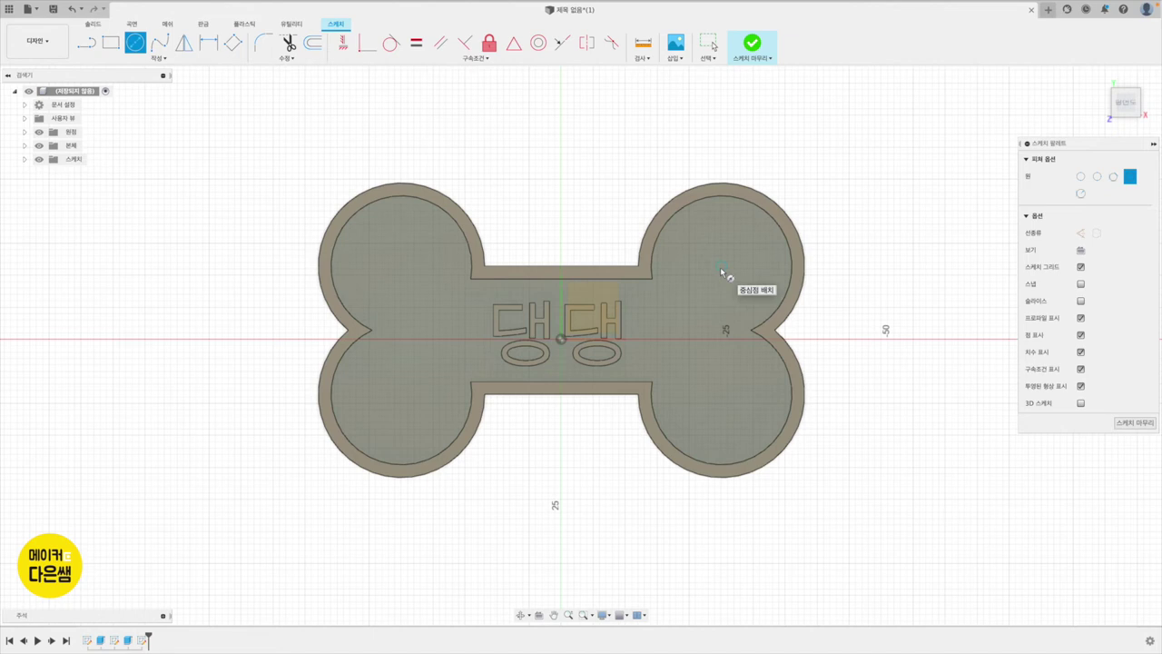
- Draw 22 mm circles centred in the upper-right and upper-left lobes, then finish the sketch
left_click(722, 271)
left_click(777, 222)
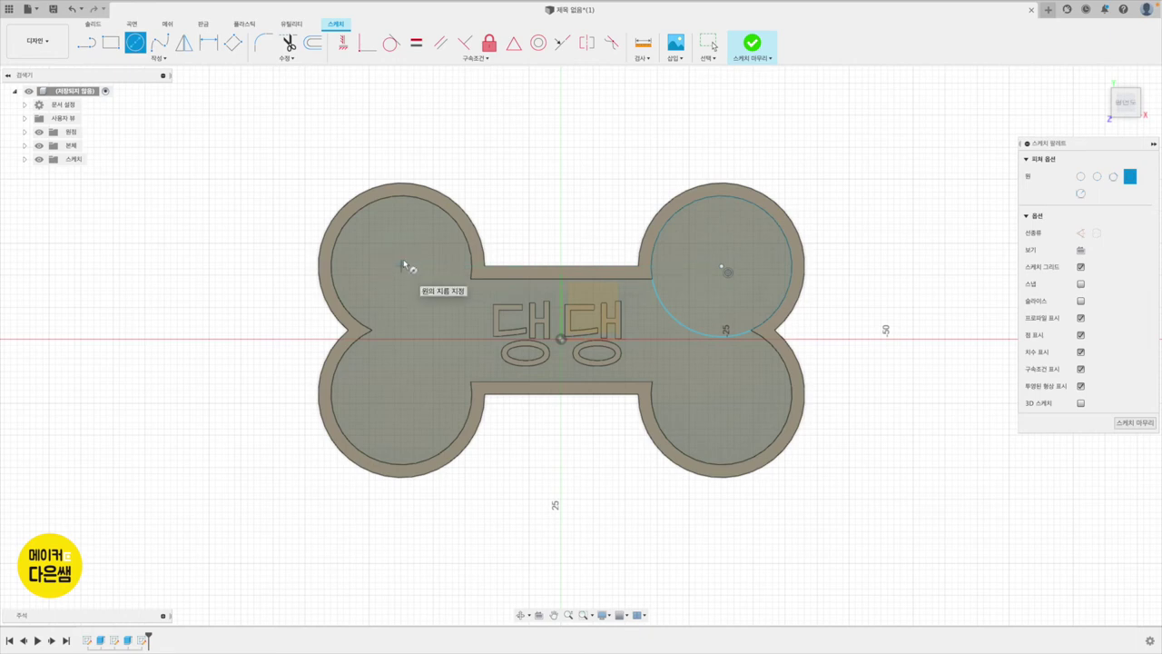
left_click(401, 266)
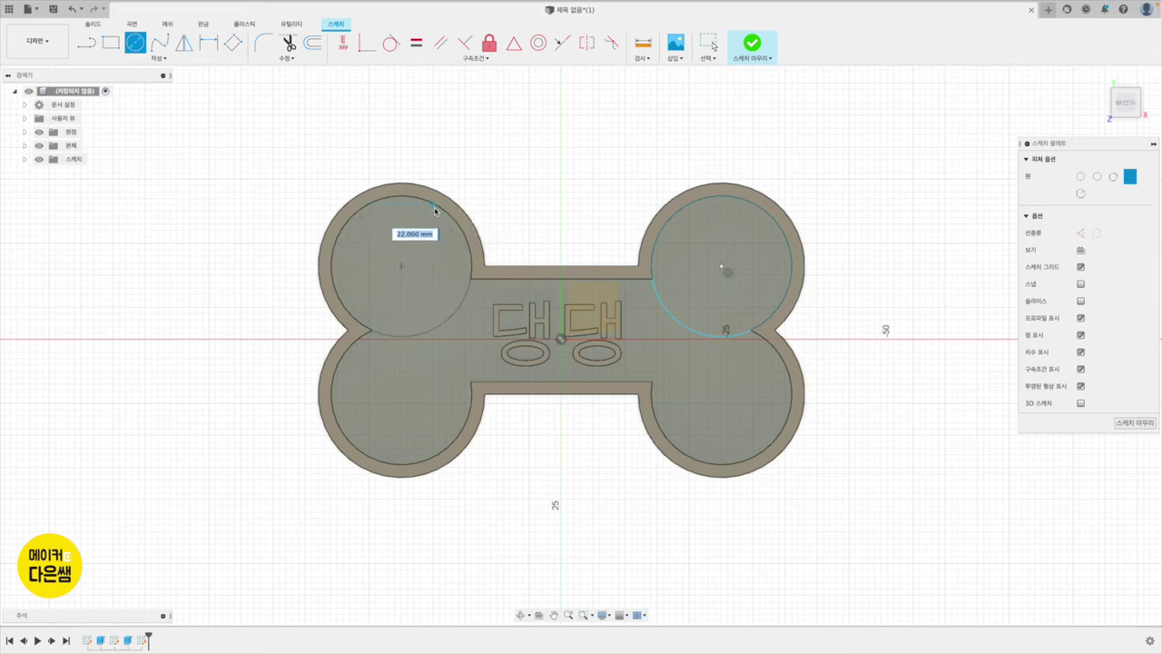
left_click(437, 211)
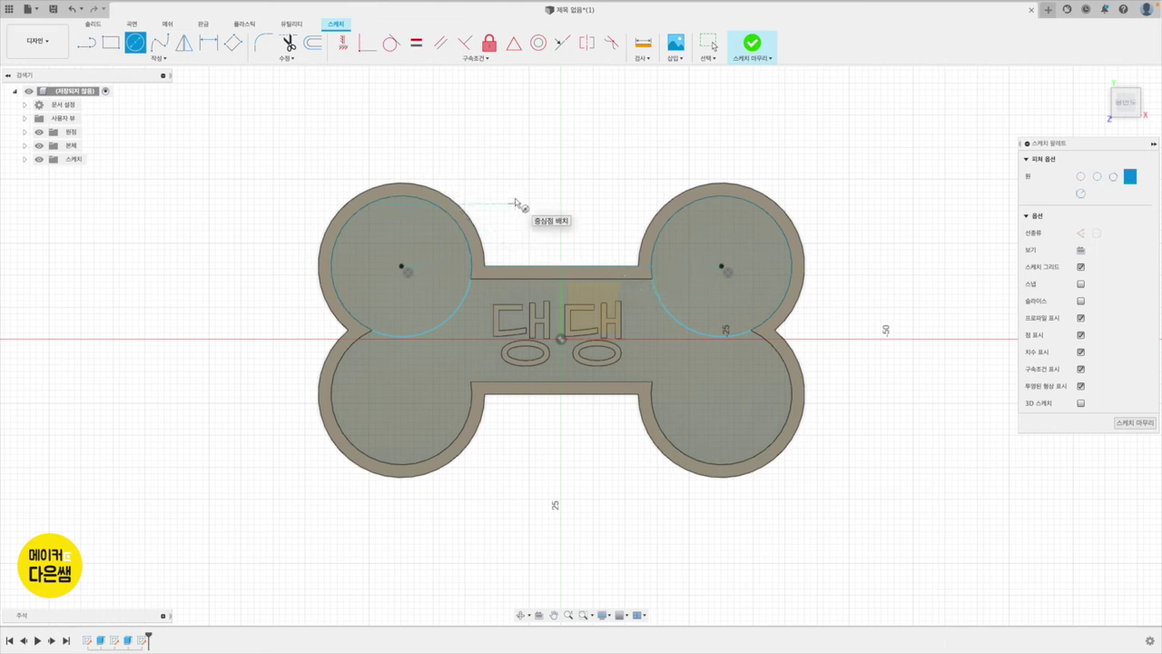
key("Escape")
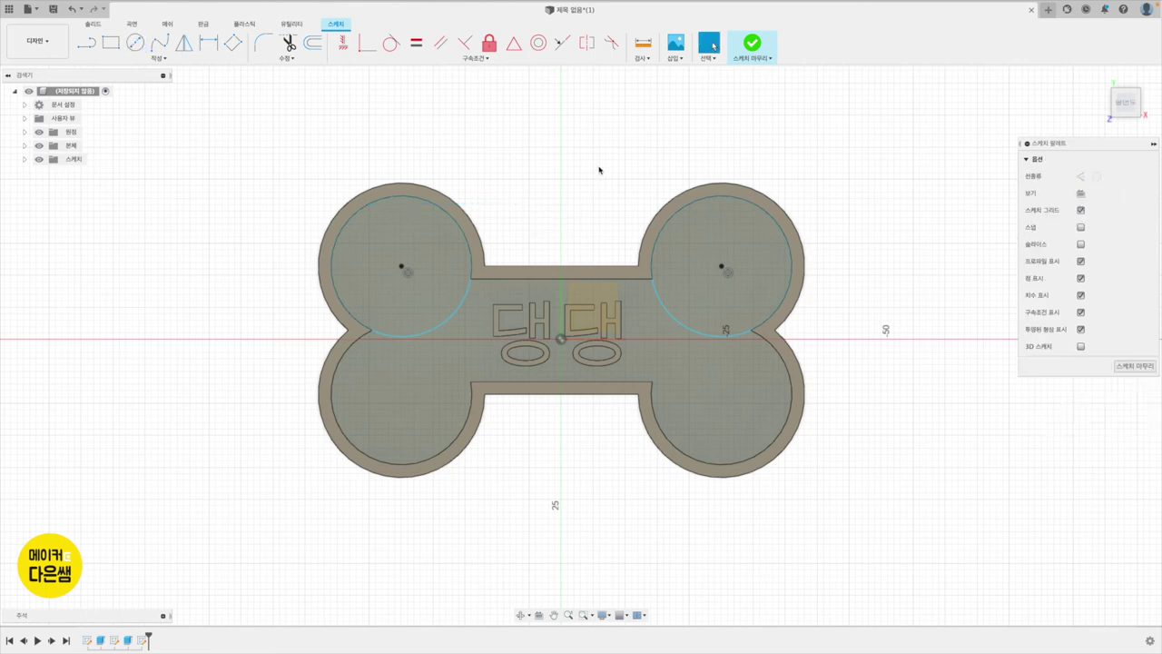
left_click(750, 46)
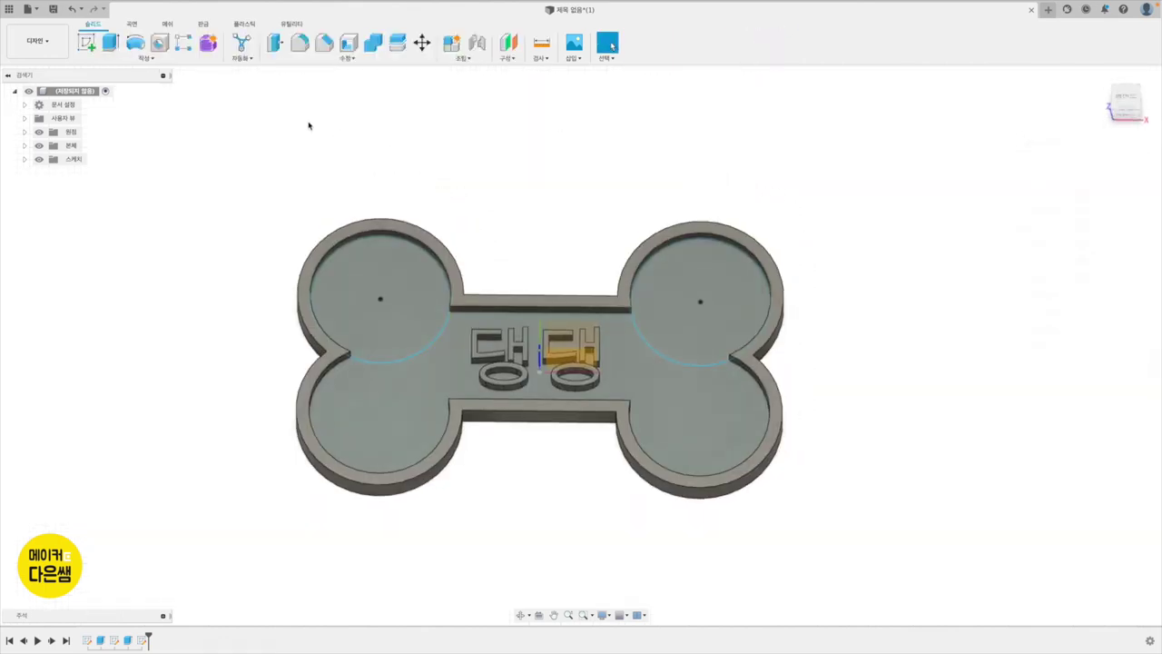
- Extrude both lobe circles as a −7 mm cut to punch two holes through the tag
left_click(110, 46)
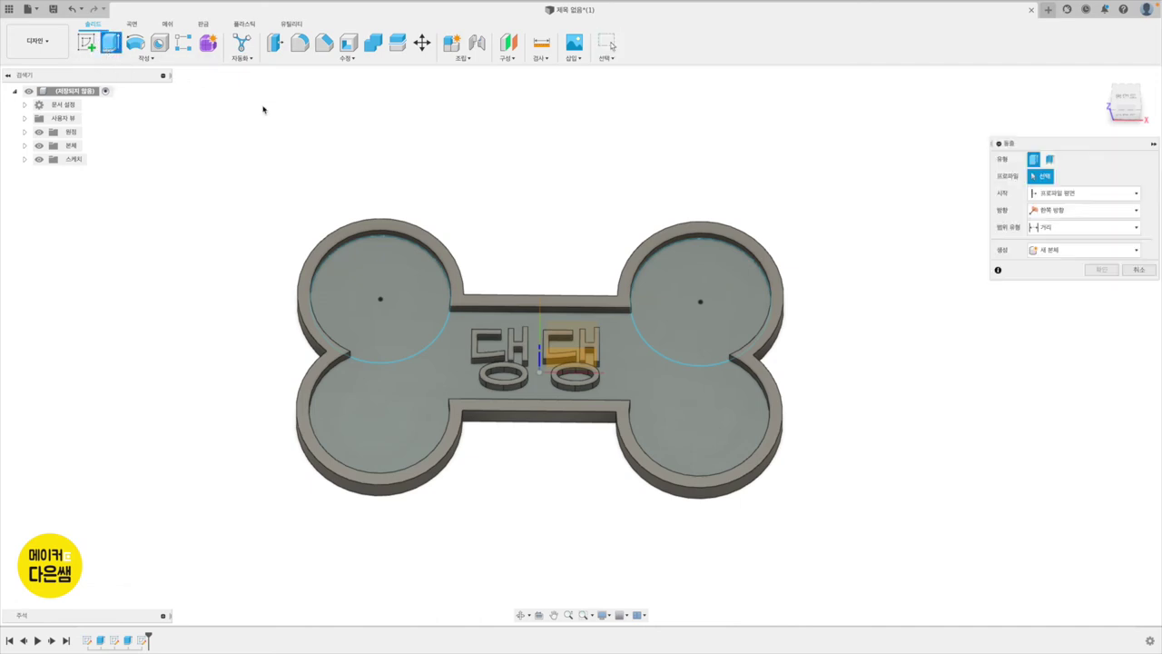
left_click(399, 288)
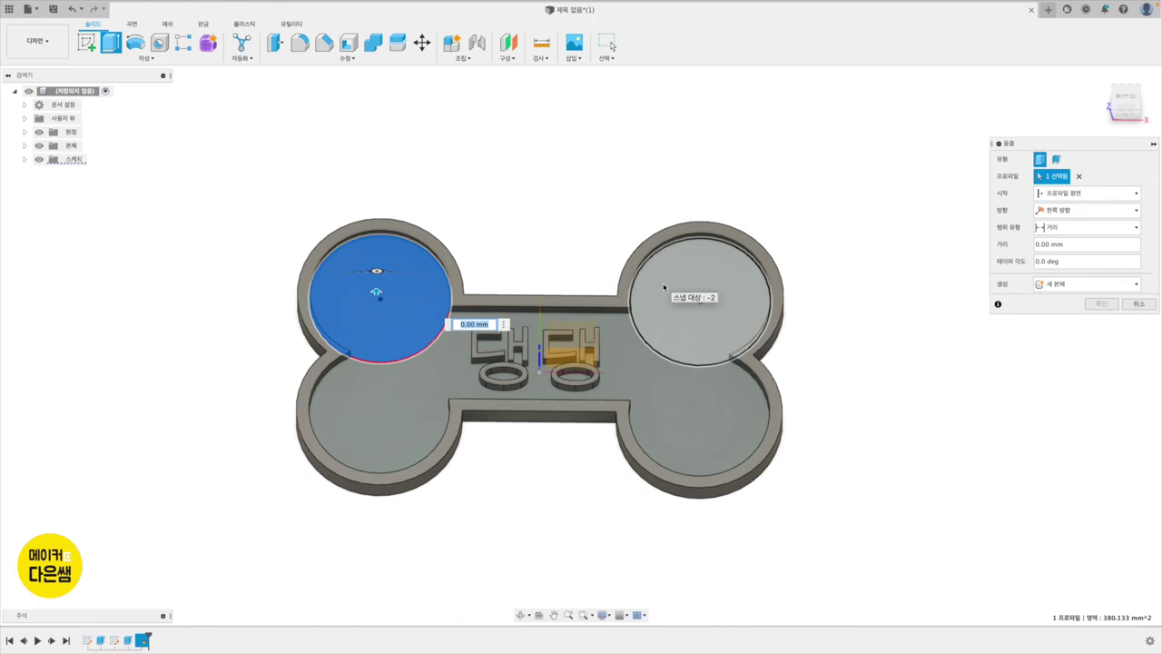
left_click(663, 287)
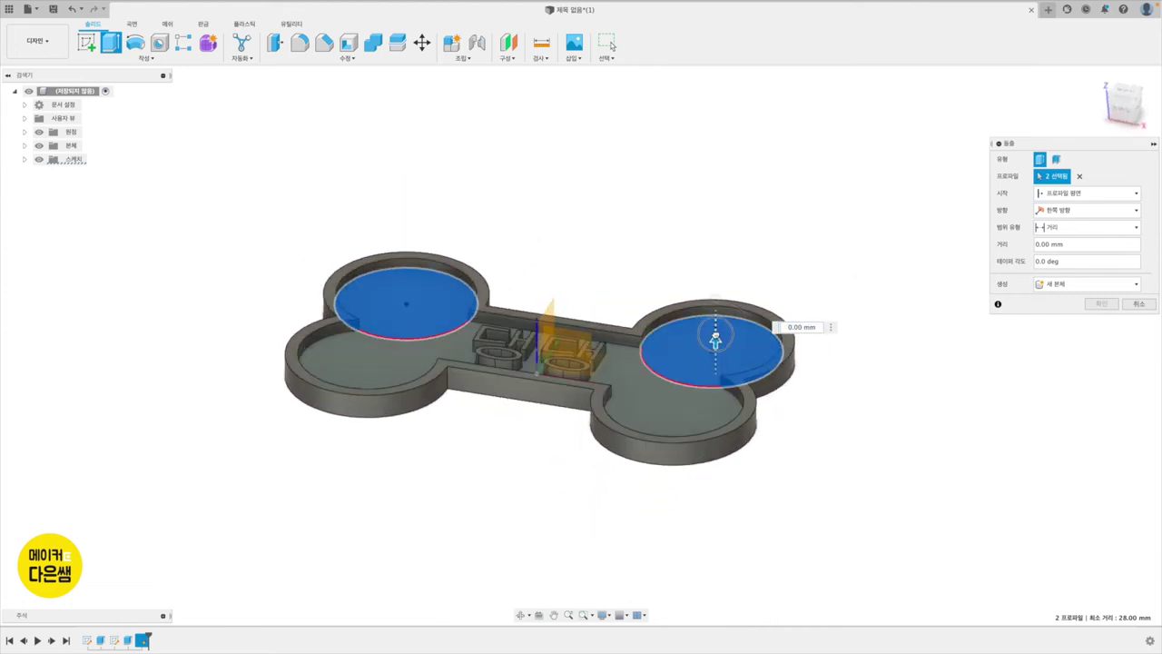
left_click_drag(716, 338, 715, 217)
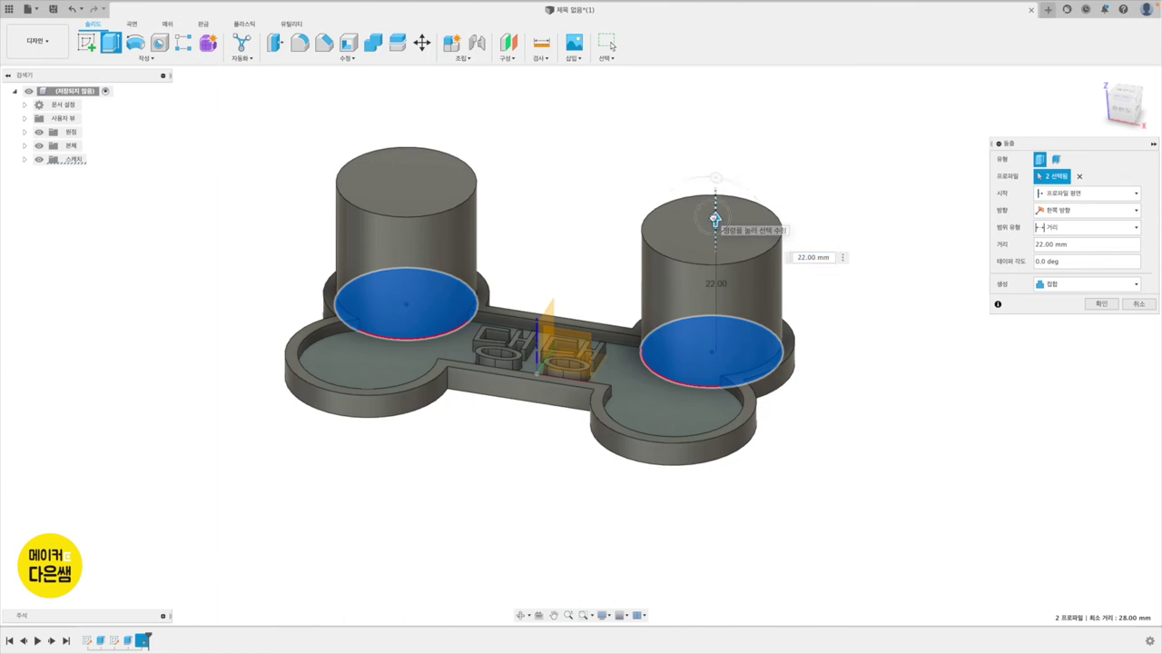
left_click_drag(716, 220, 716, 400)
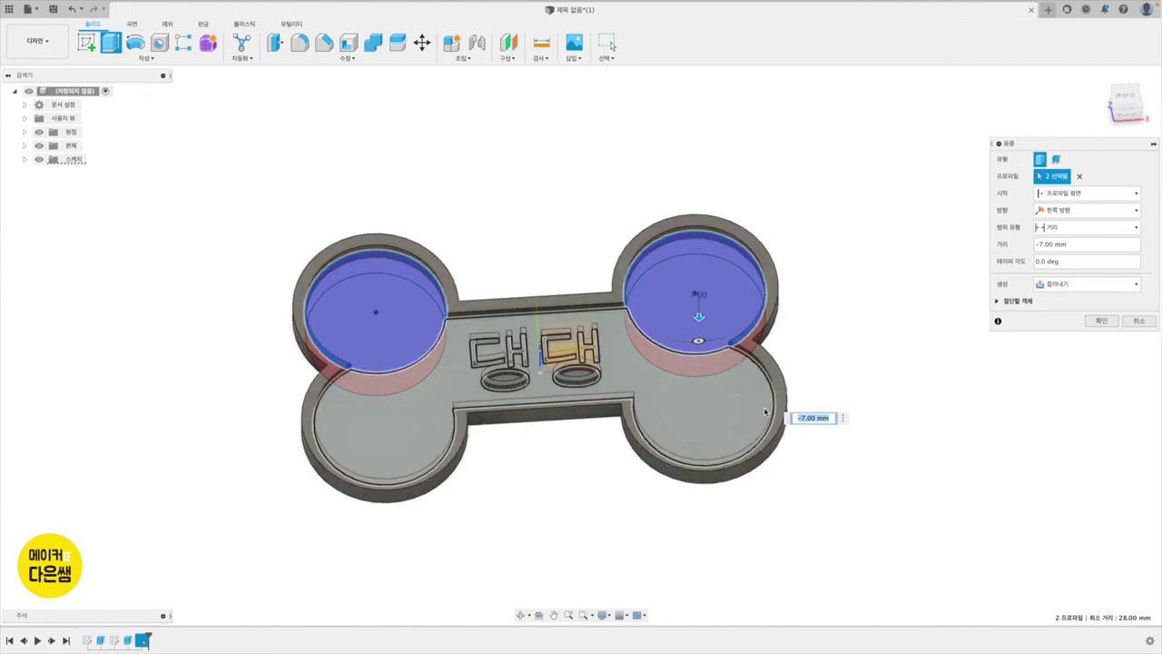
left_click(1102, 321)
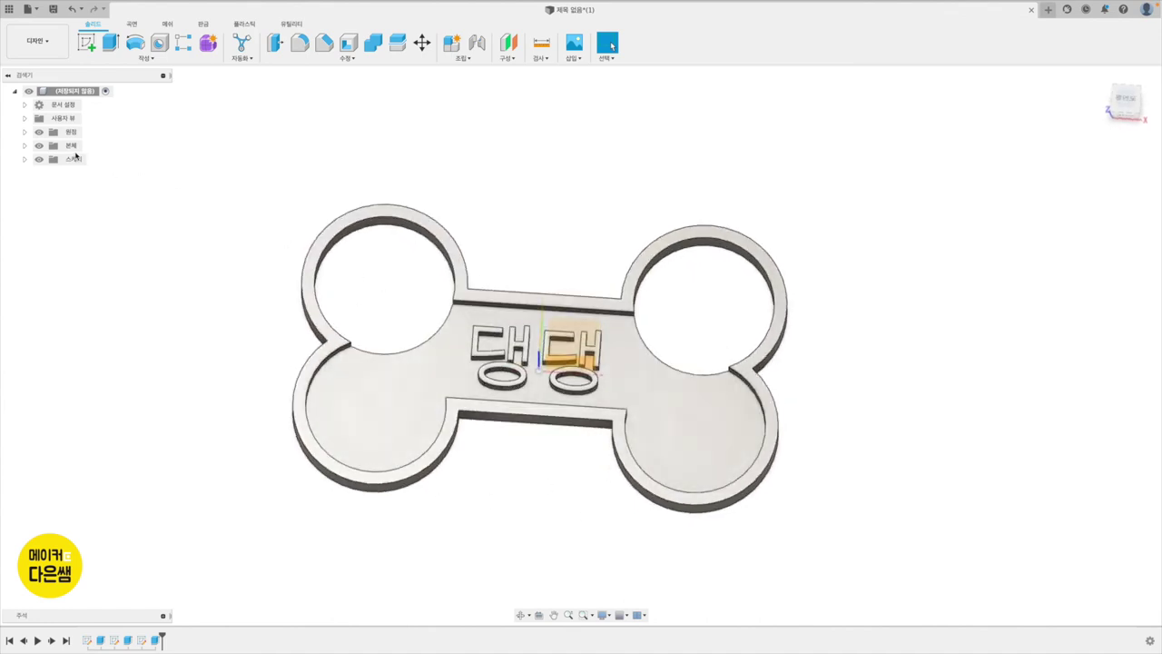
- Export body 본체1 with raised text as a binary millimetre STL to Downloads
left_click(25, 145)
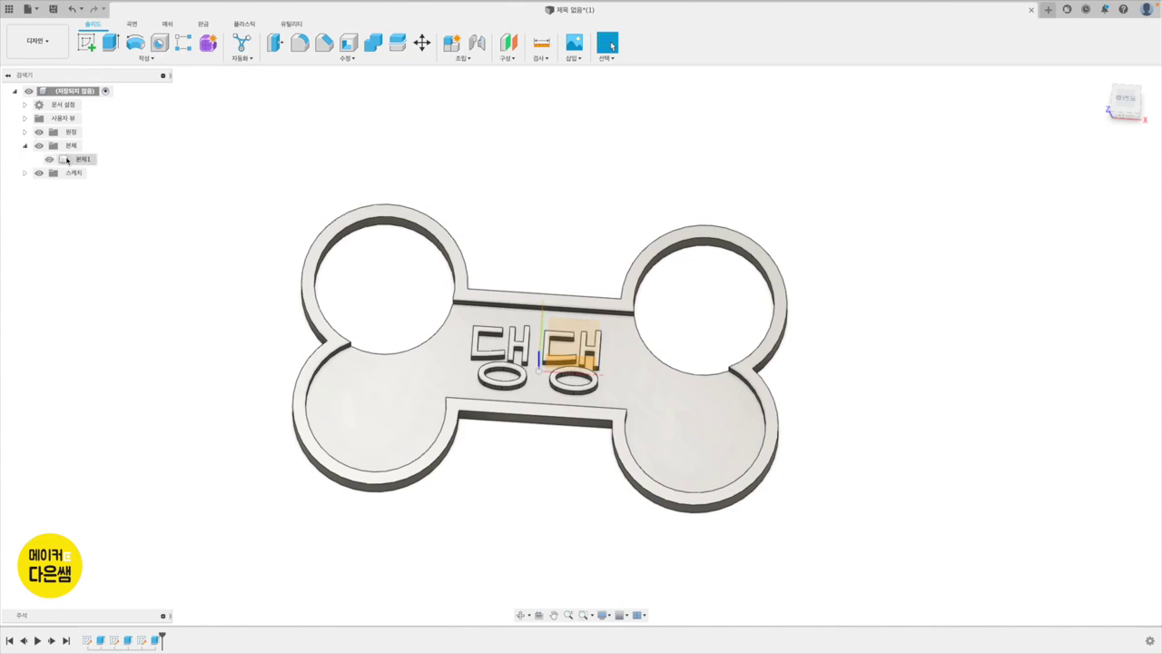
left_click(69, 160)
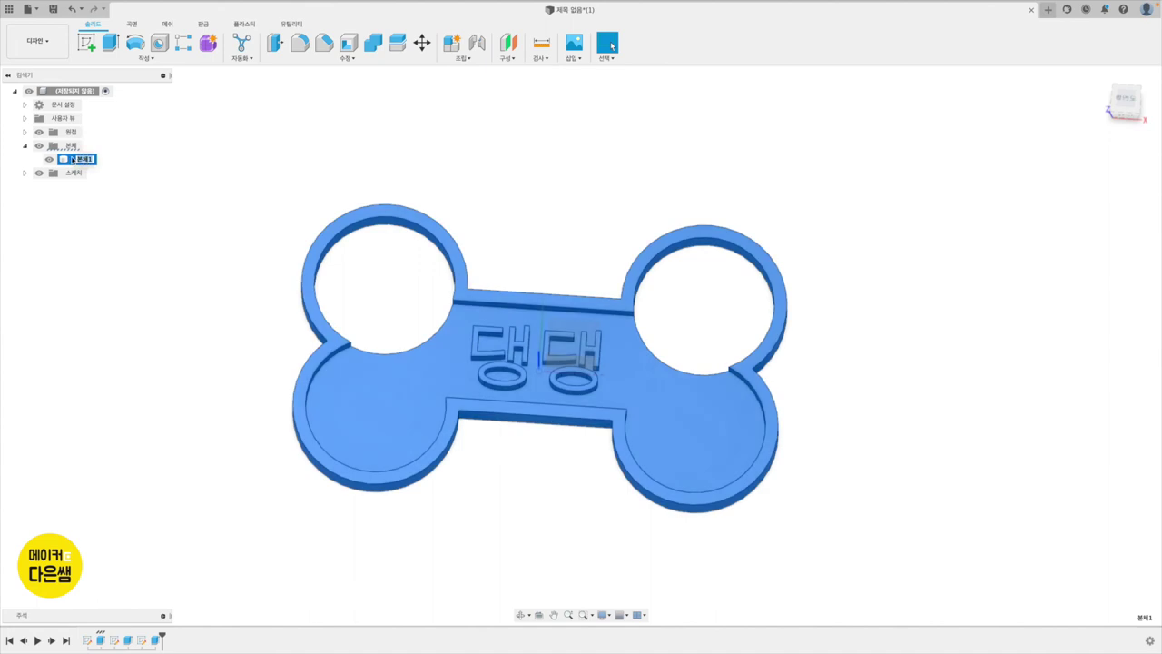
key("Escape")
right_click(62, 160)
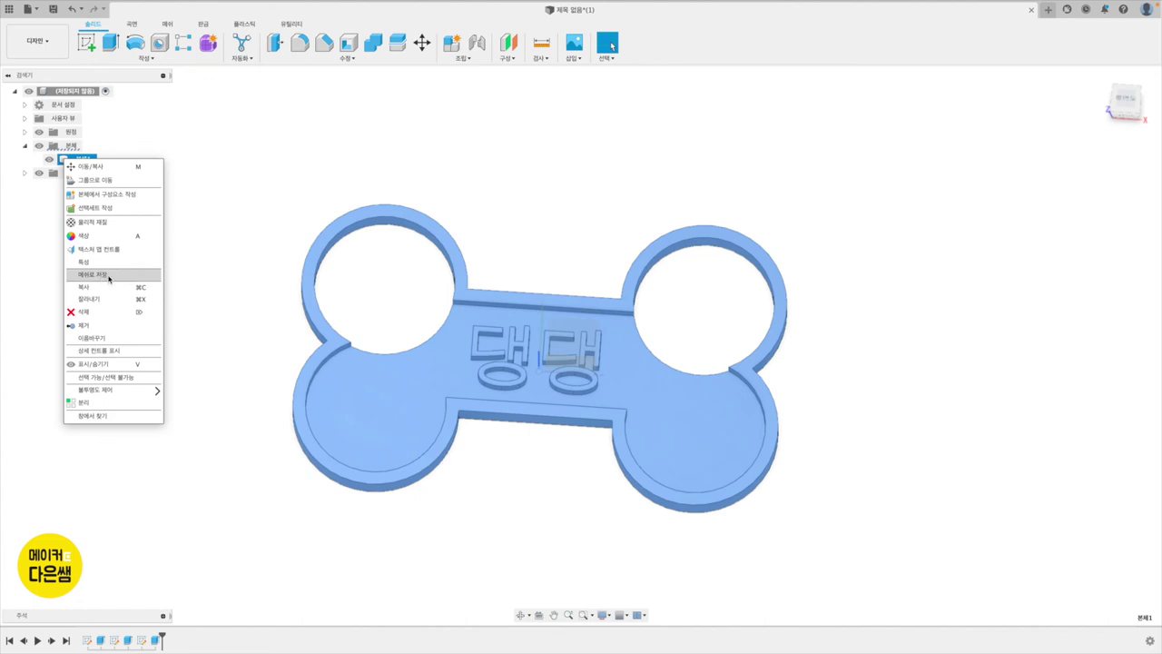
left_click(104, 276)
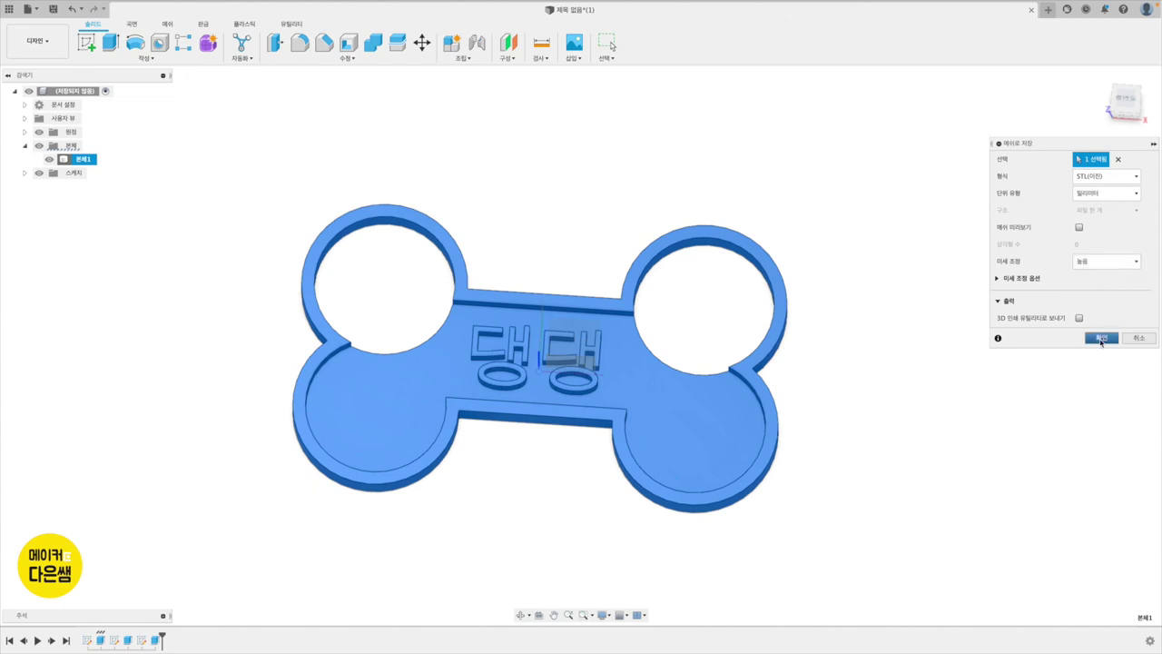
left_click(1102, 338)
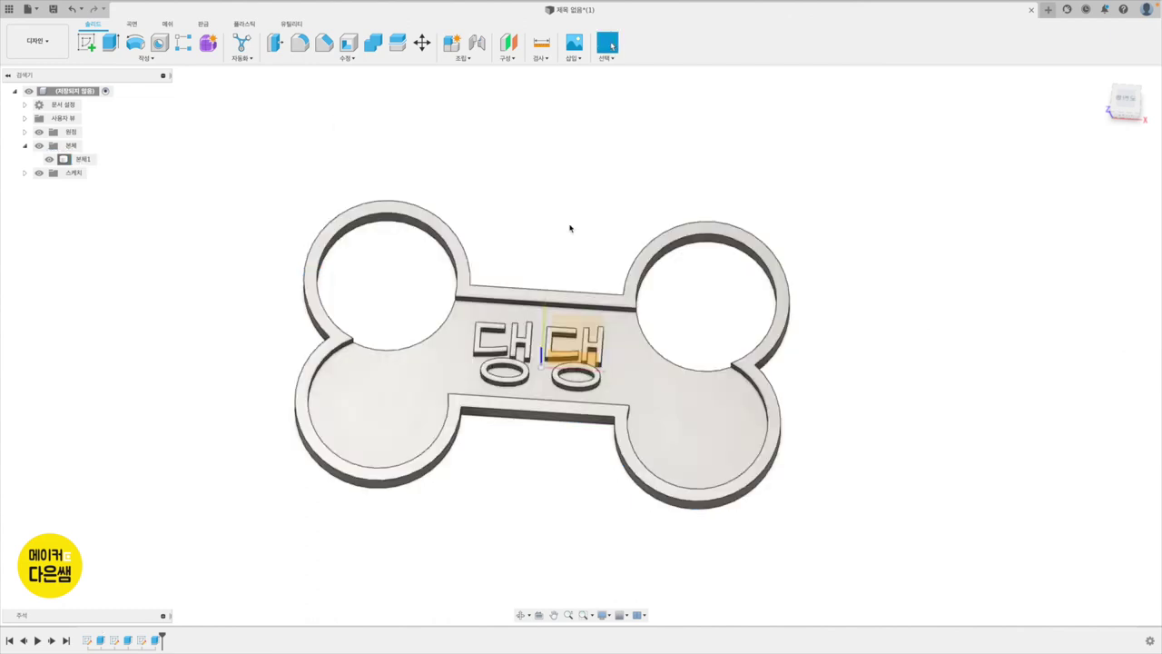
left_click(540, 318)
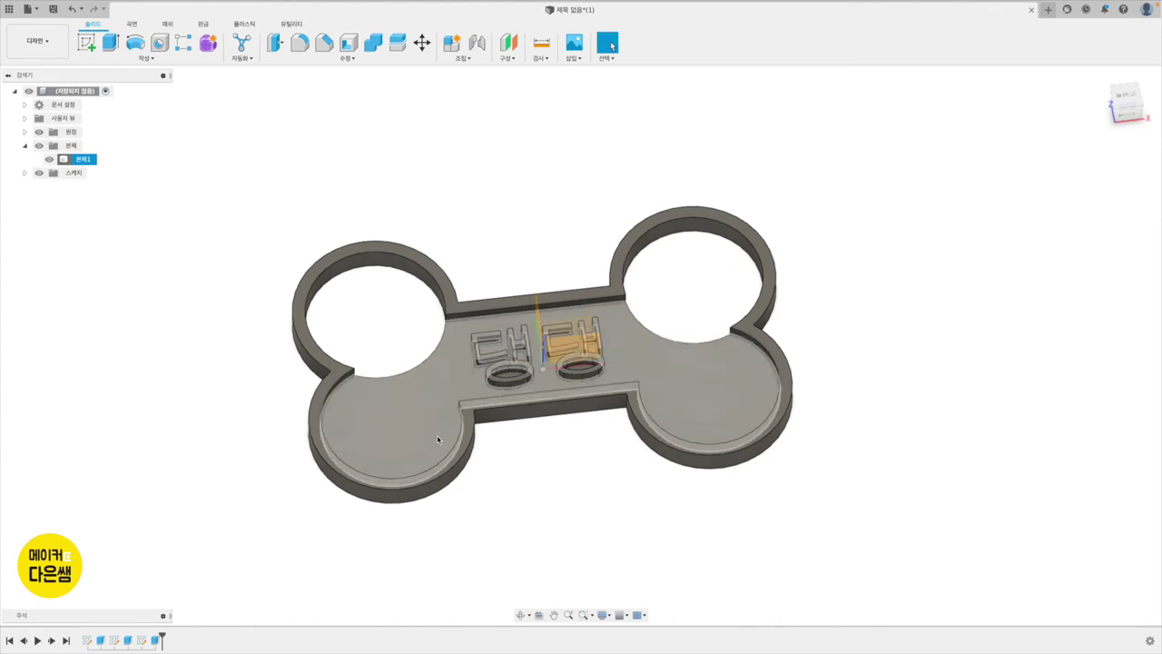
- Edit Extrude2 so it lifts only the outer rim, dropping the 댕댕 lettering
left_click(354, 513)
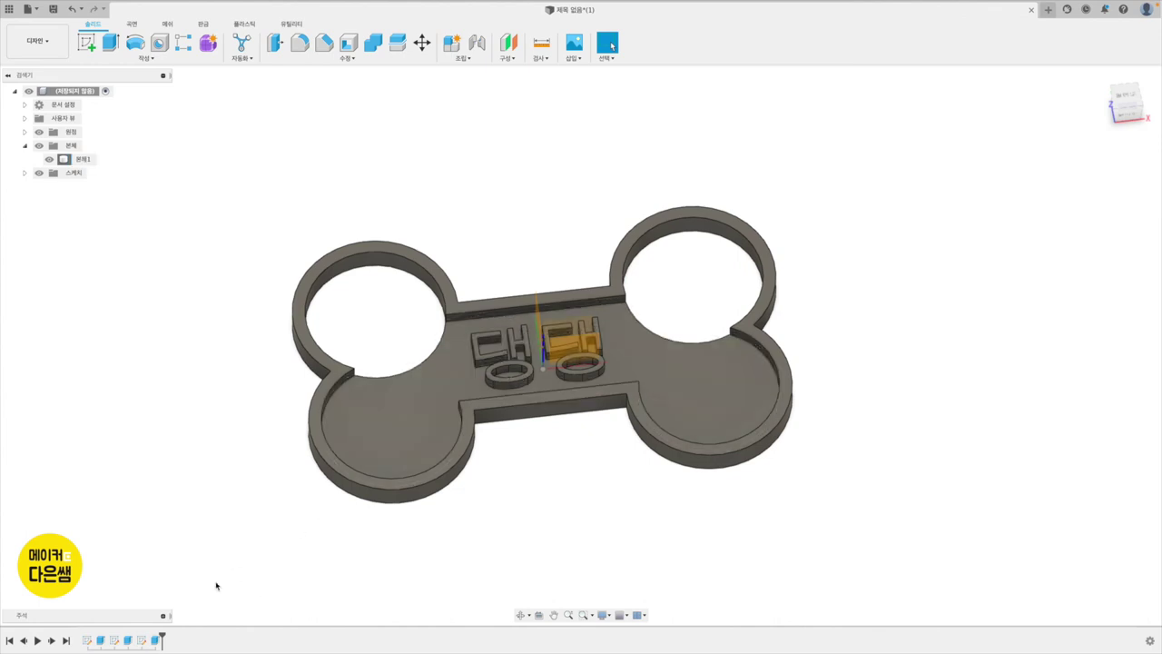
double_click(128, 641)
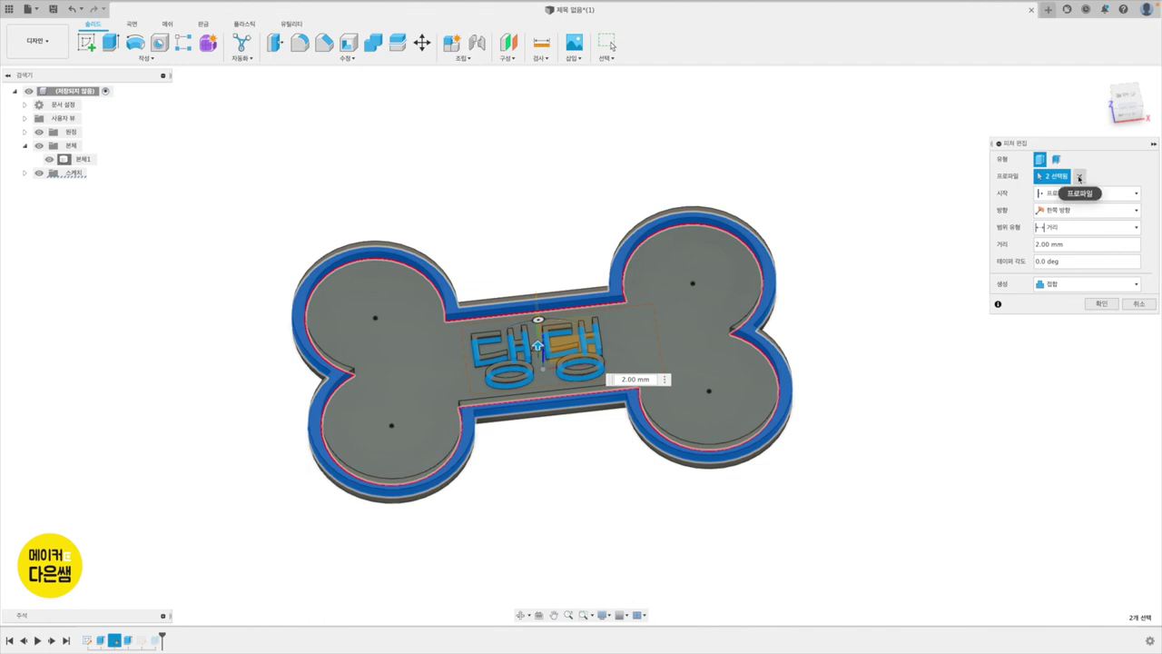
left_click(1080, 178)
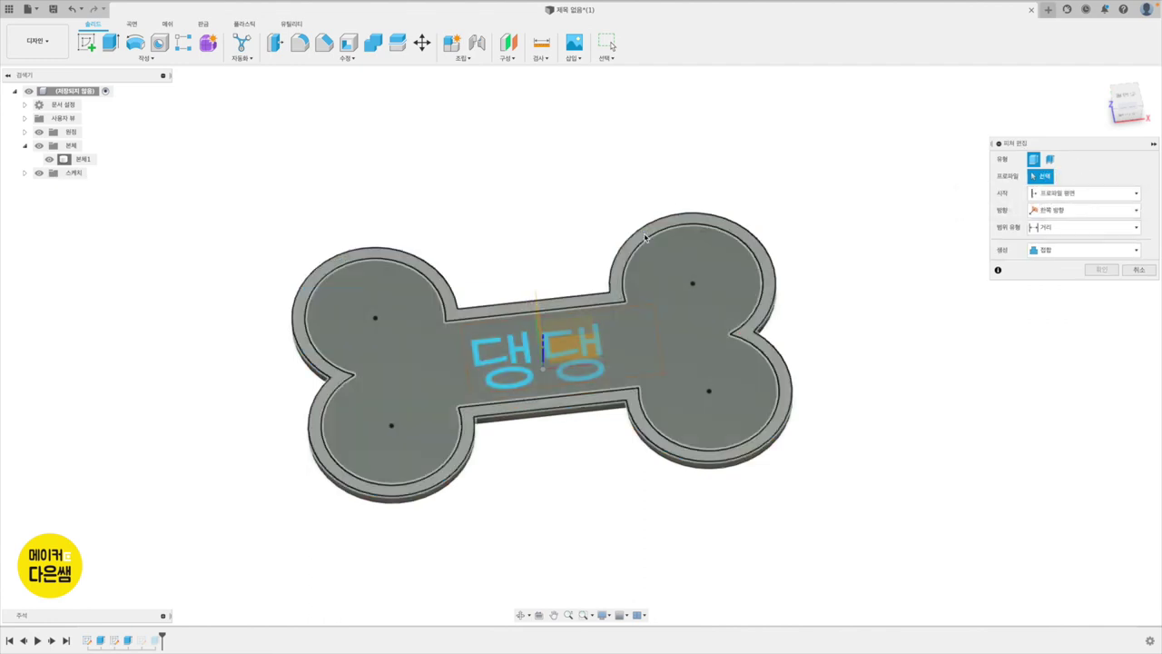
left_click(672, 233)
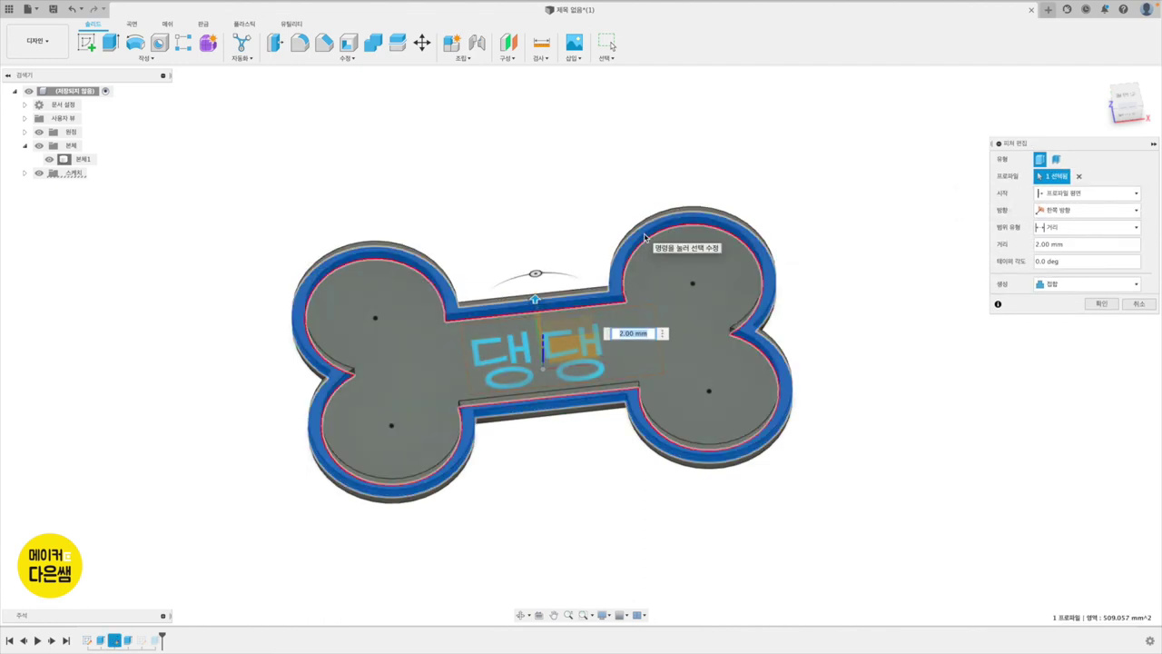
left_click(1110, 306)
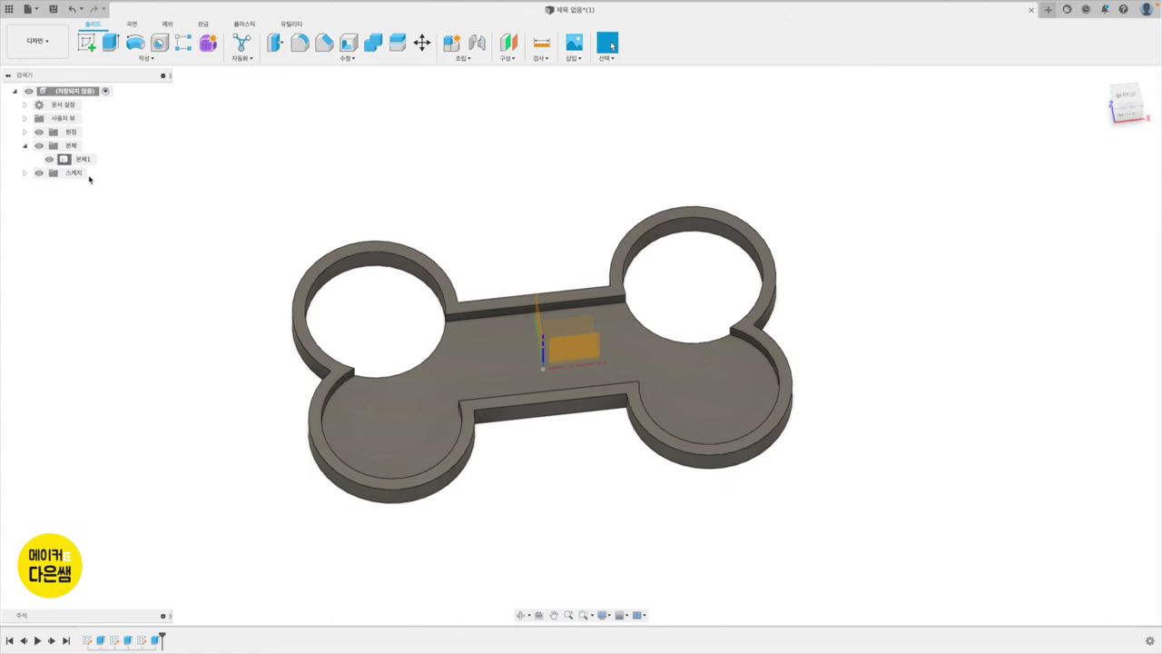
- Save body 본체1 again as a binary millimetre STL, now without the text
right_click(84, 159)
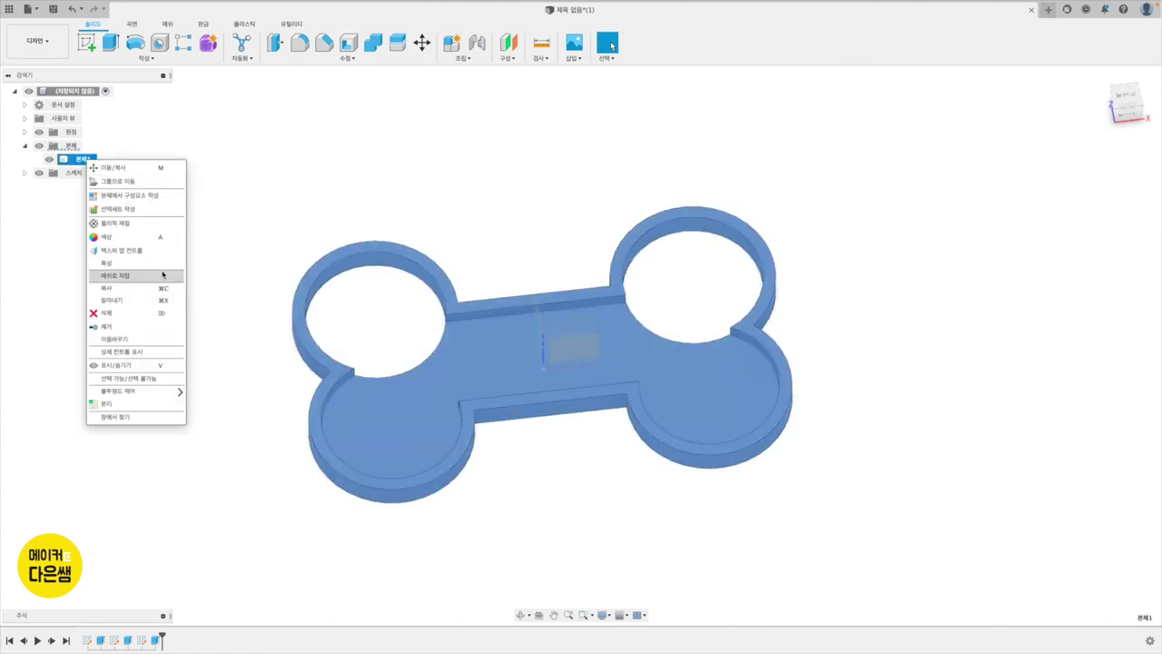
left_click(155, 276)
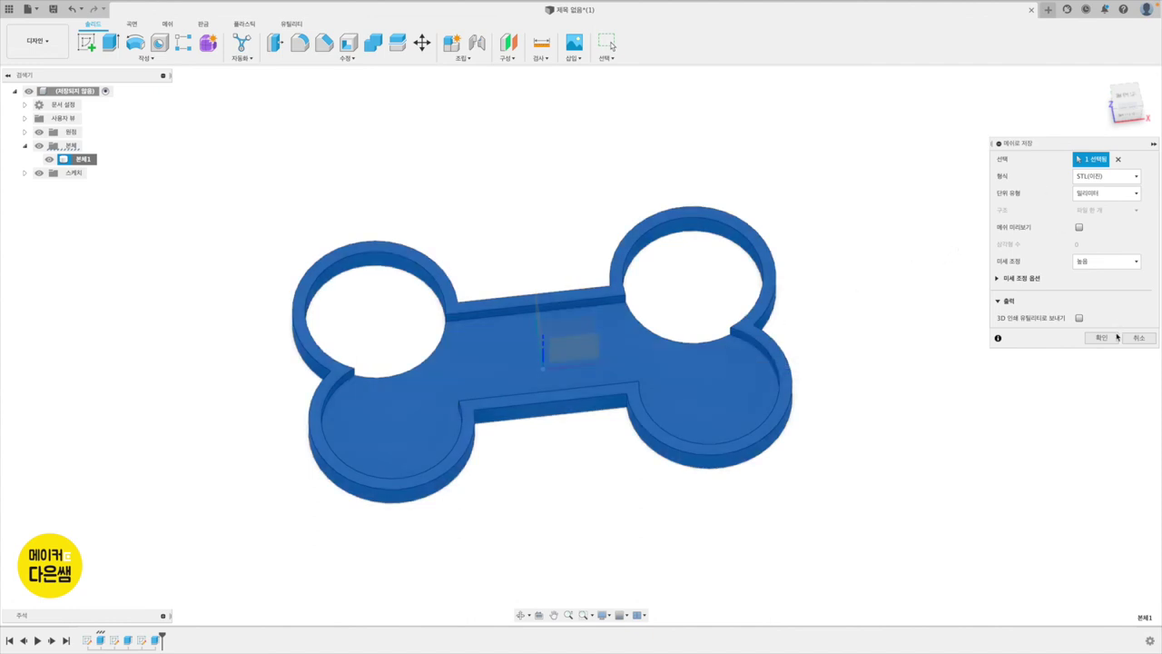
left_click(1106, 338)
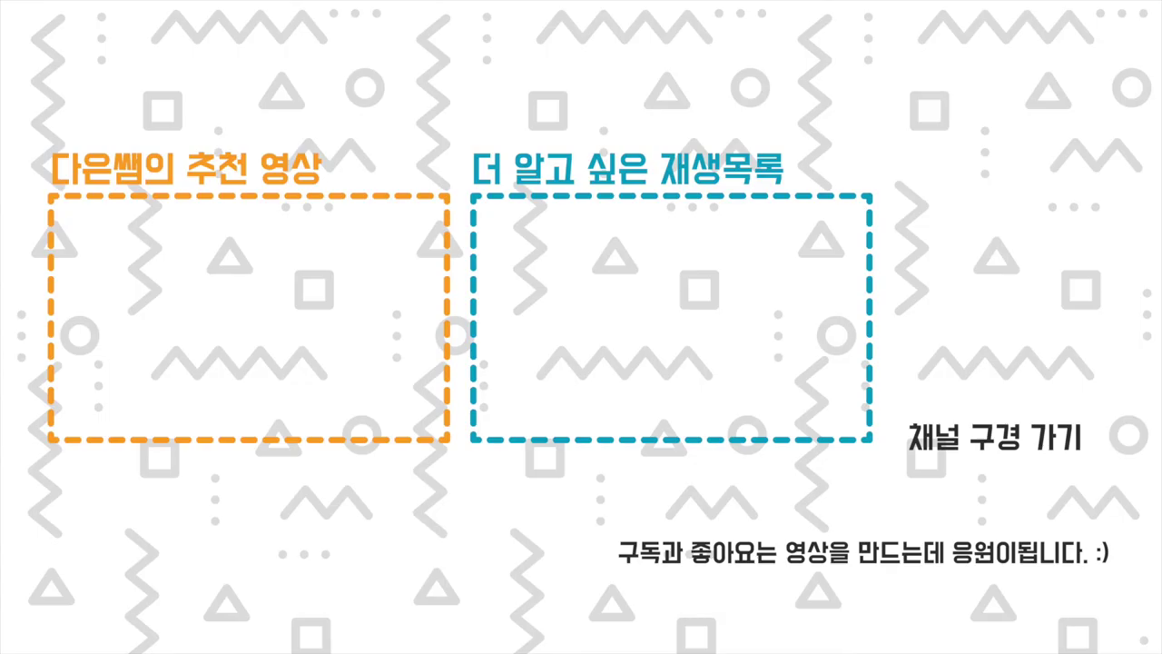